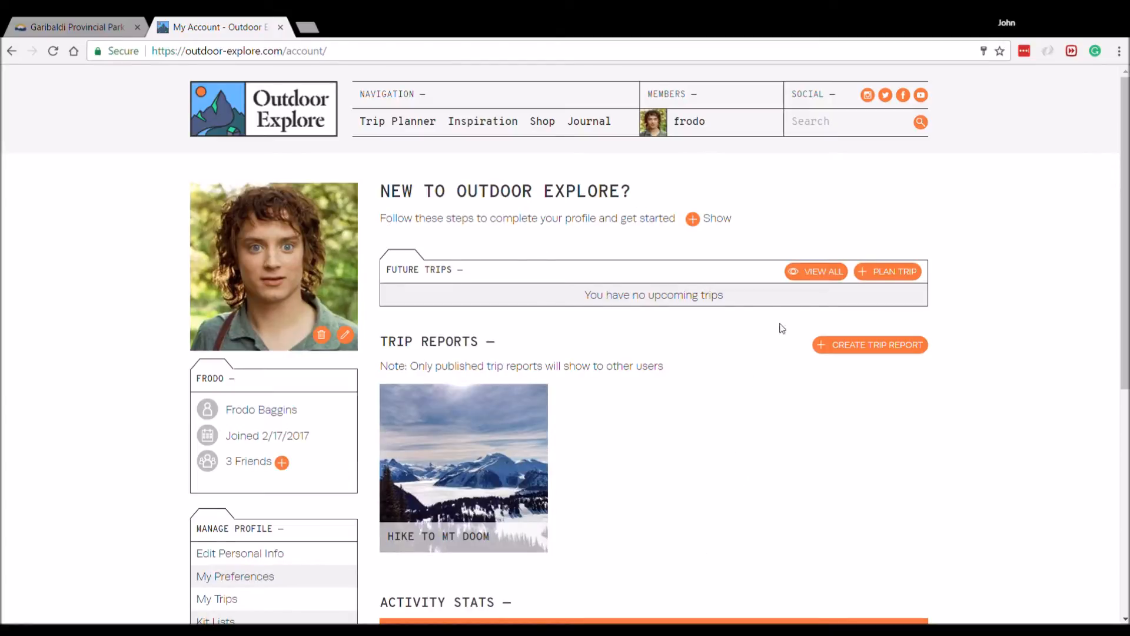
Start planning a new trip named "Garibaldi Lake Camping" with the destination "Garibaldi Lake, BC, Canada"
{"action": "left_click", "coordinate": [881, 270]}
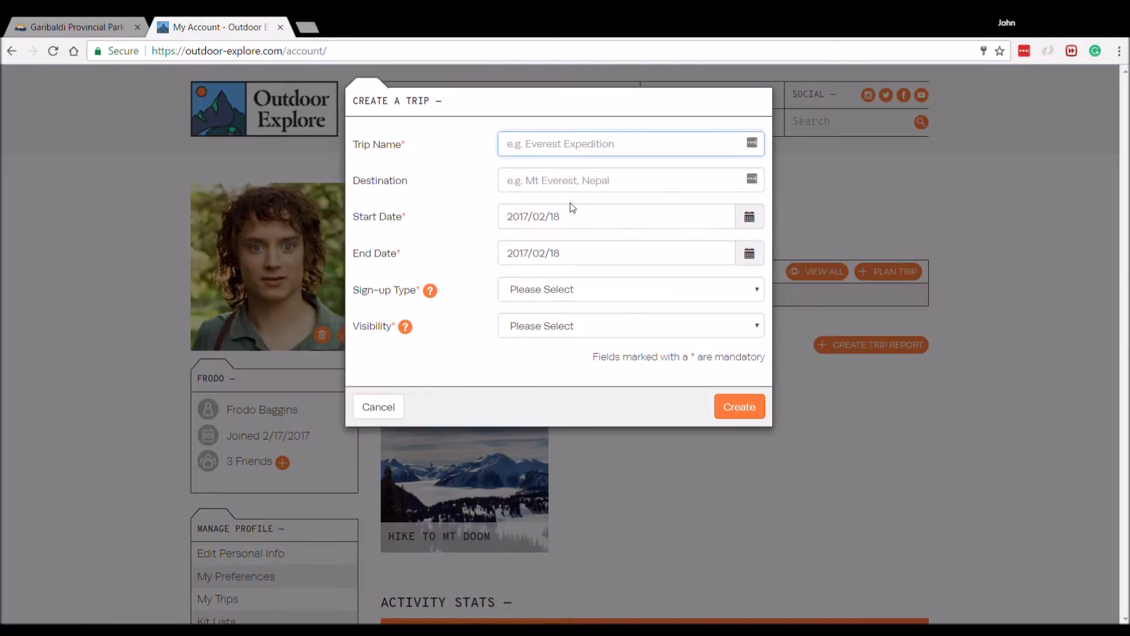
{"action": "type", "text": "Garibaldi Lake Camping"}
{"action": "key", "text": "Tab"}
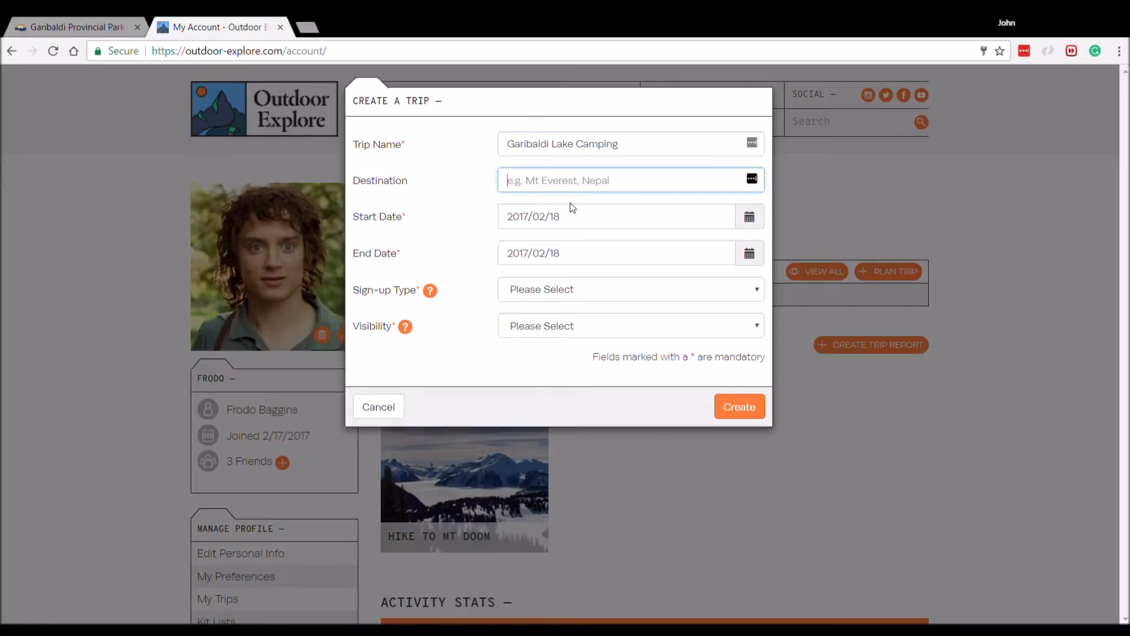
{"action": "type", "text": "Garibaldi Lake, BC, Canada"}
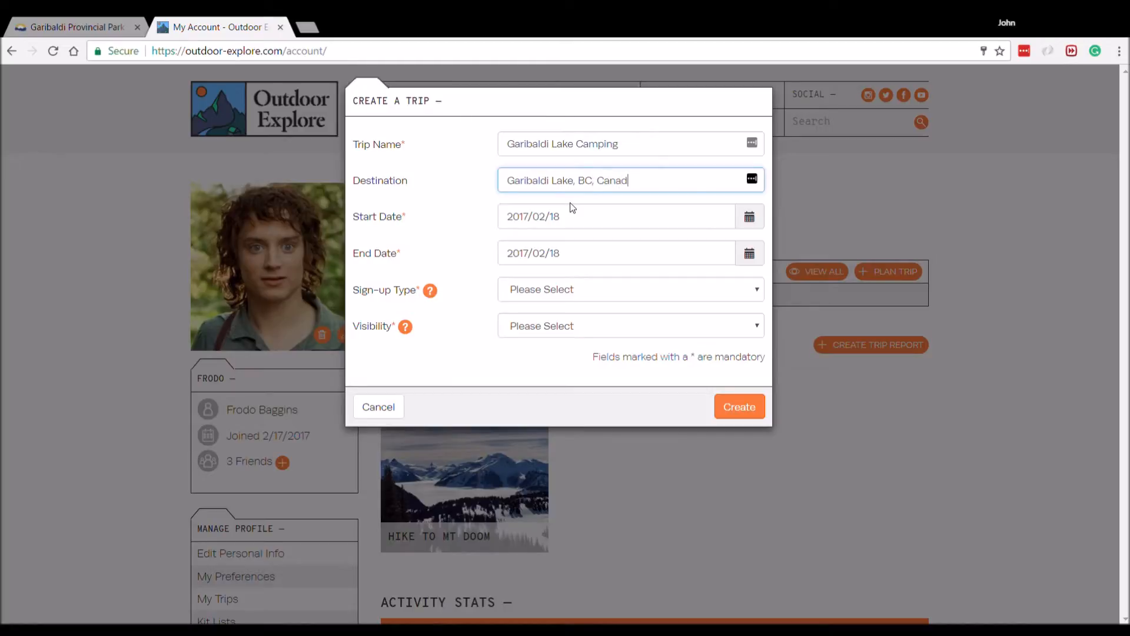
Set the new trip's start date to 2017/02/25 and its end date to 2017/02/26
{"action": "key", "text": "Tab"}
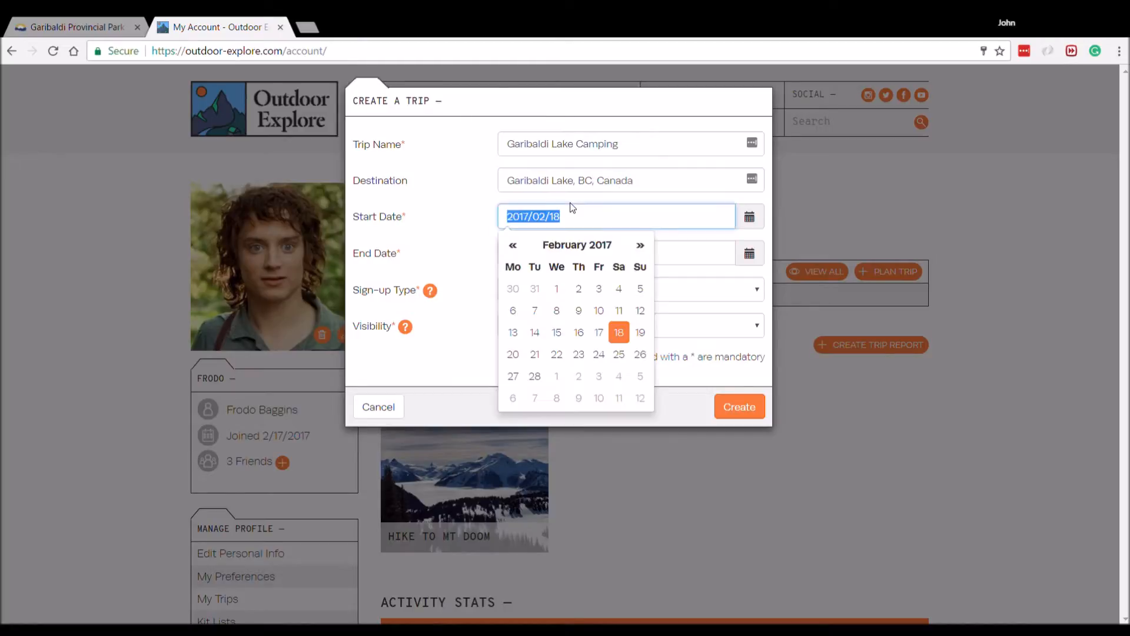
{"action": "left_click", "coordinate": [620, 355]}
{"action": "left_click", "coordinate": [749, 253]}
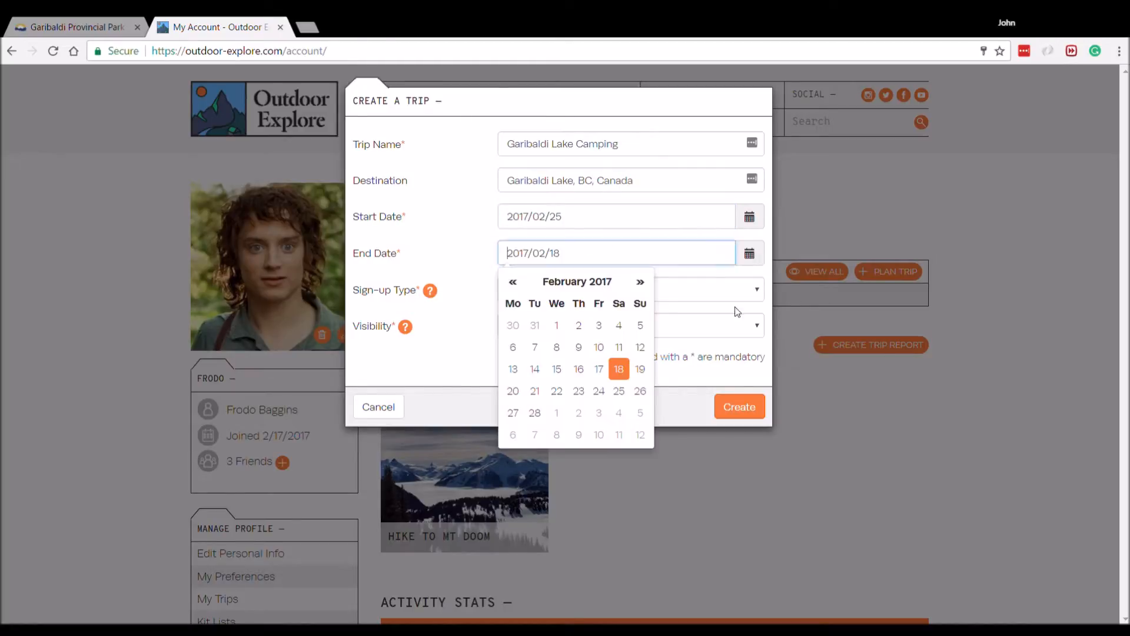
{"action": "left_click", "coordinate": [641, 391]}
Set the sign-up type to Locked and the visibility to Public - Visible to everyone, and create the trip
{"action": "left_click", "coordinate": [555, 289]}
{"action": "left_click", "coordinate": [548, 338]}
{"action": "left_click", "coordinate": [549, 335]}
{"action": "left_click", "coordinate": [545, 369]}
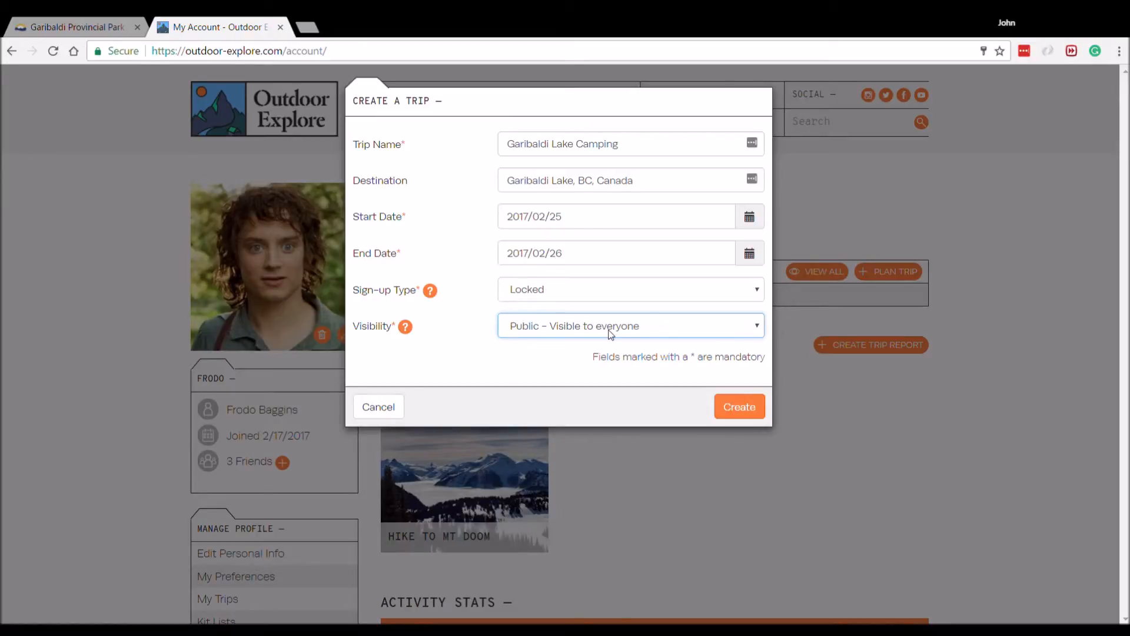
{"action": "left_click", "coordinate": [739, 407]}
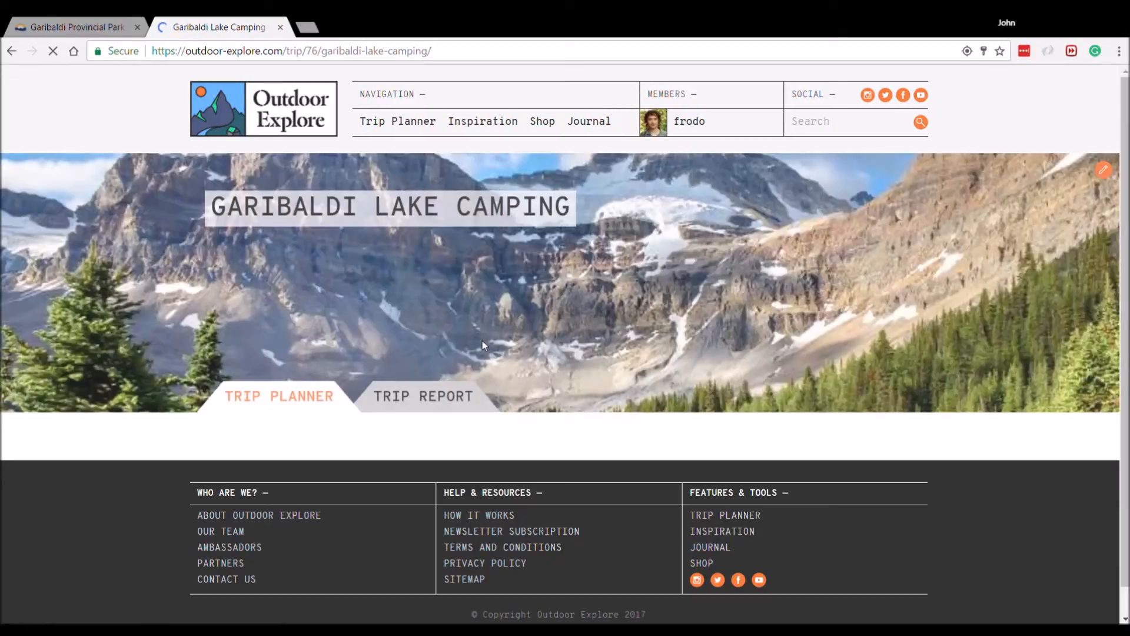
Edit the trip details, setting the meetup time to 09:00 and the estimated return time to 16:00
{"action": "scroll", "coordinate": [116, 392], "scroll_direction": "down", "scroll_amount": 4}
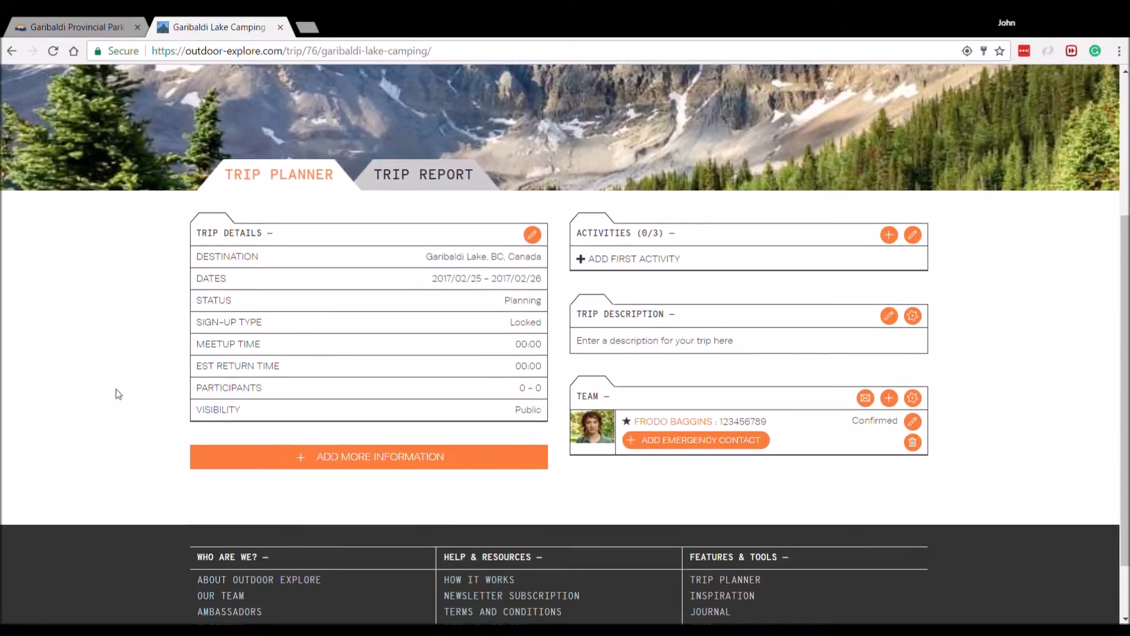
{"action": "left_click", "coordinate": [532, 234]}
{"action": "left_click", "coordinate": [498, 326]}
{"action": "type", "text": "23"}
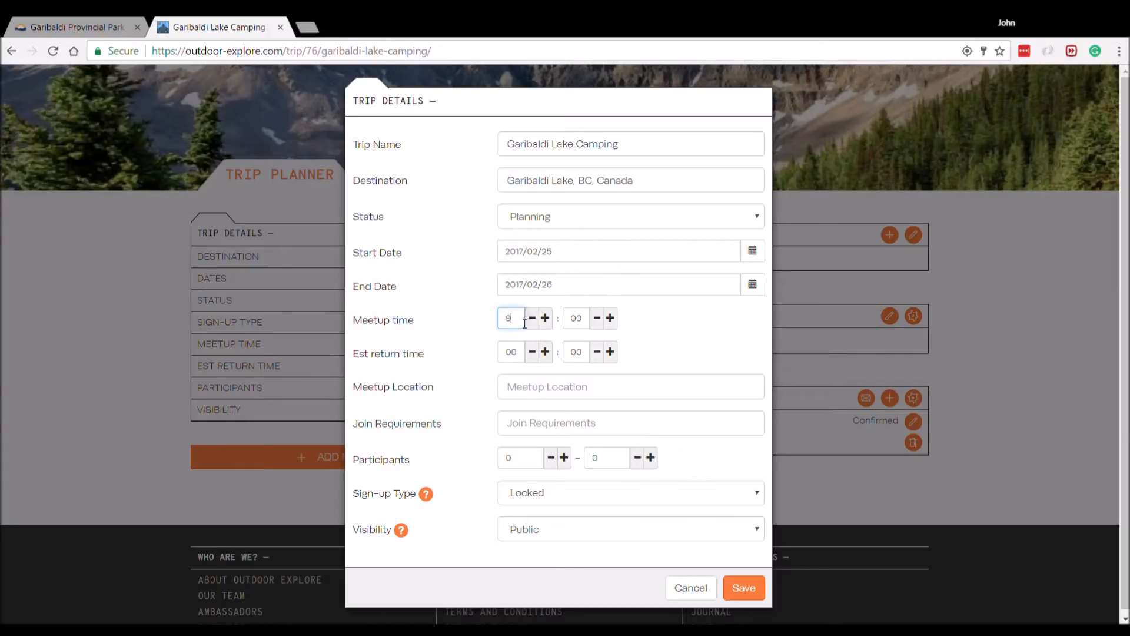
{"action": "left_click", "coordinate": [513, 358]}
{"action": "type", "text": "16"}
Enter "Trailhead" as the meetup location and "Must have hairy feet" as the join requirements
{"action": "left_click", "coordinate": [522, 391]}
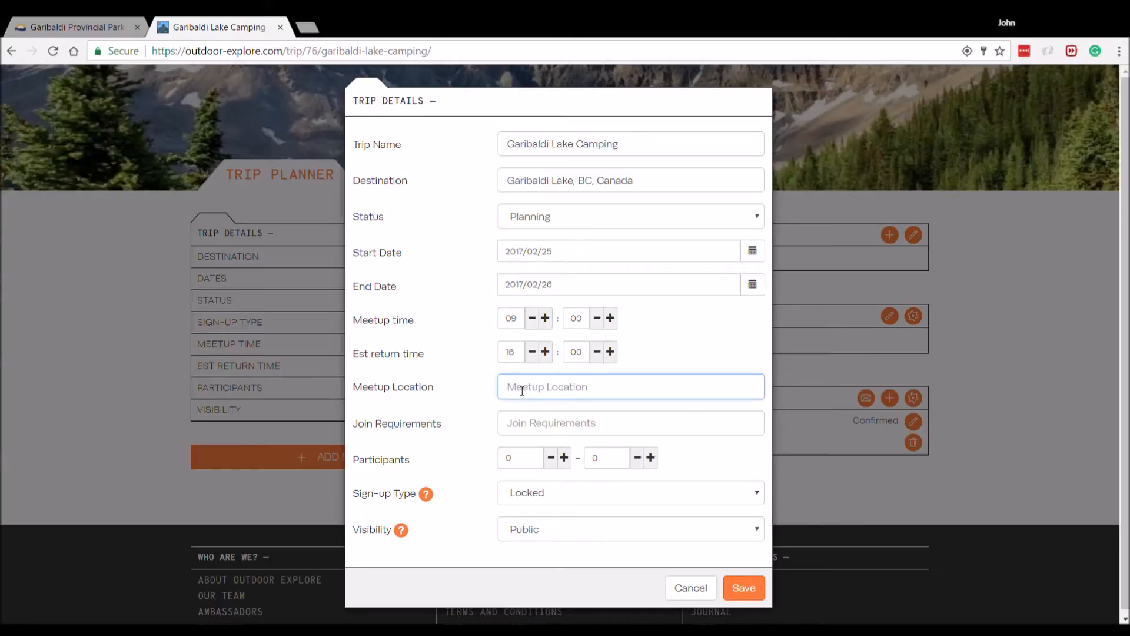
{"action": "type", "text": "Trailhead"}
{"action": "key", "text": "Tab"}
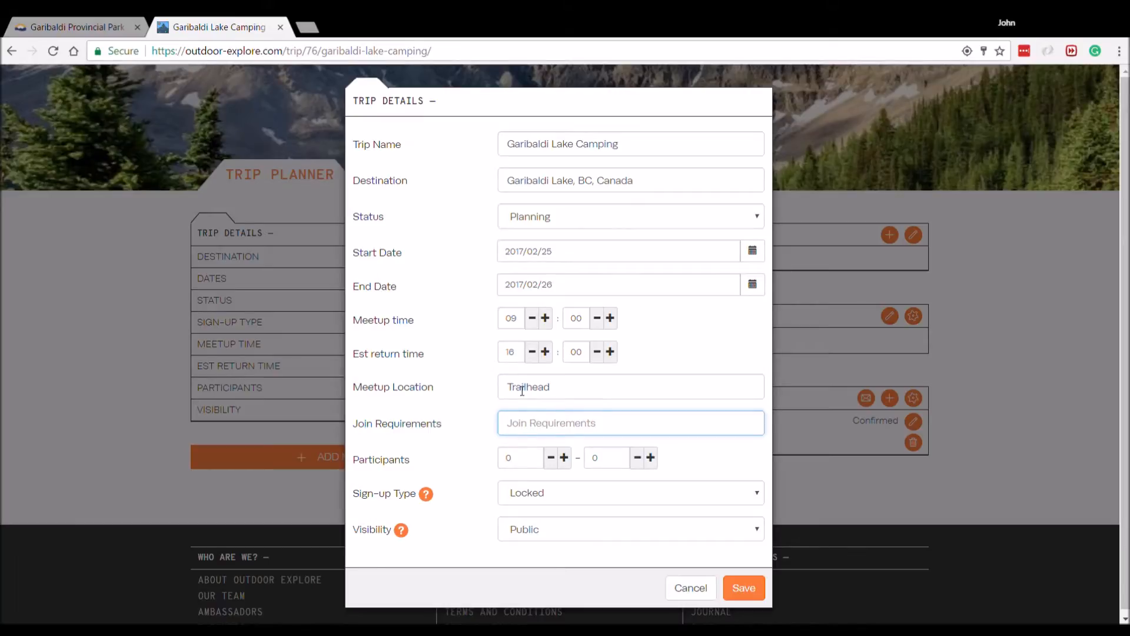
{"action": "type", "text": "Must have hairy feet"}
Set the participants range to 2 - 4 and save the trip details
{"action": "left_click", "coordinate": [533, 458]}
{"action": "type", "text": "2"}
{"action": "left_click", "coordinate": [651, 458]}
{"action": "left_click", "coordinate": [651, 458]}
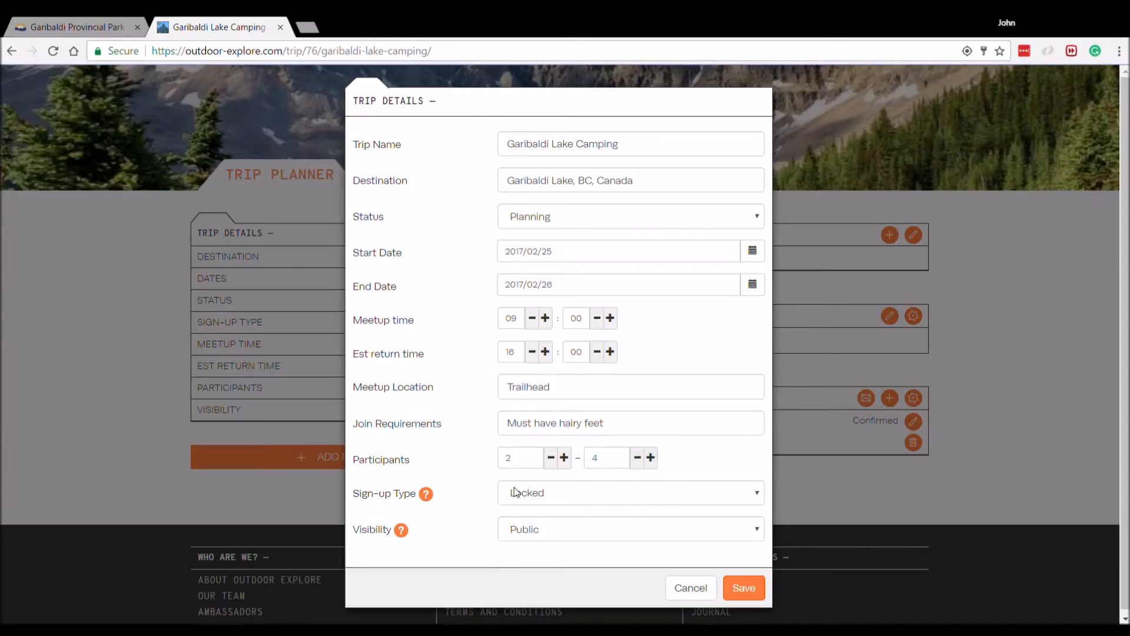
{"action": "left_click", "coordinate": [746, 588]}
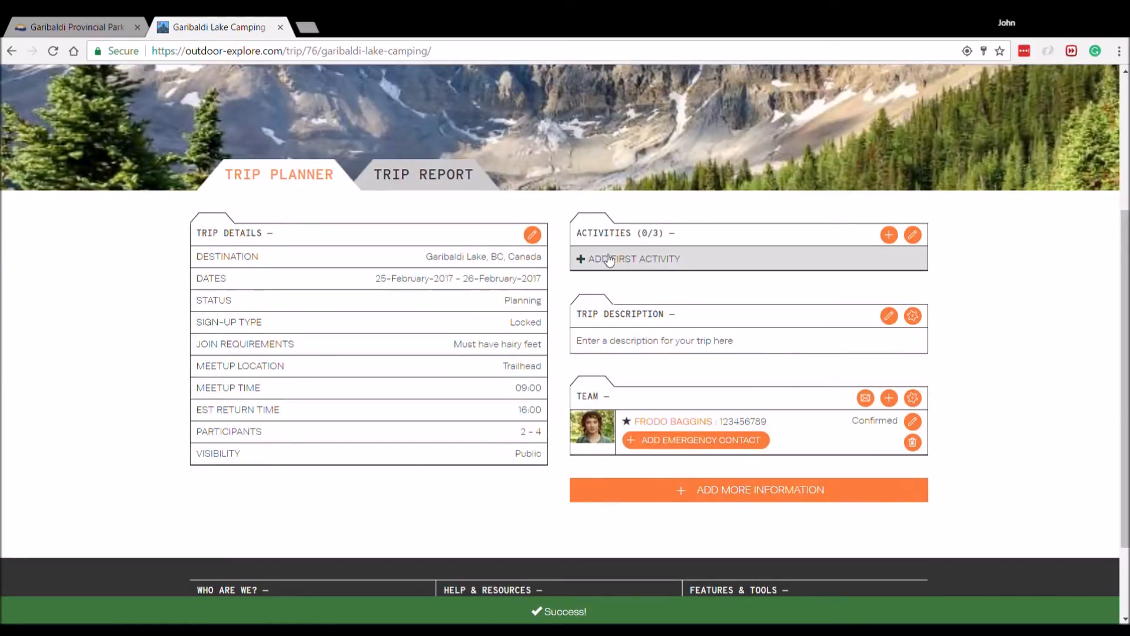
Add Hiking and Camping as the trip's activities
{"action": "left_click", "coordinate": [637, 258]}
{"action": "left_click", "coordinate": [644, 271]}
{"action": "type", "text": "Hiking"}
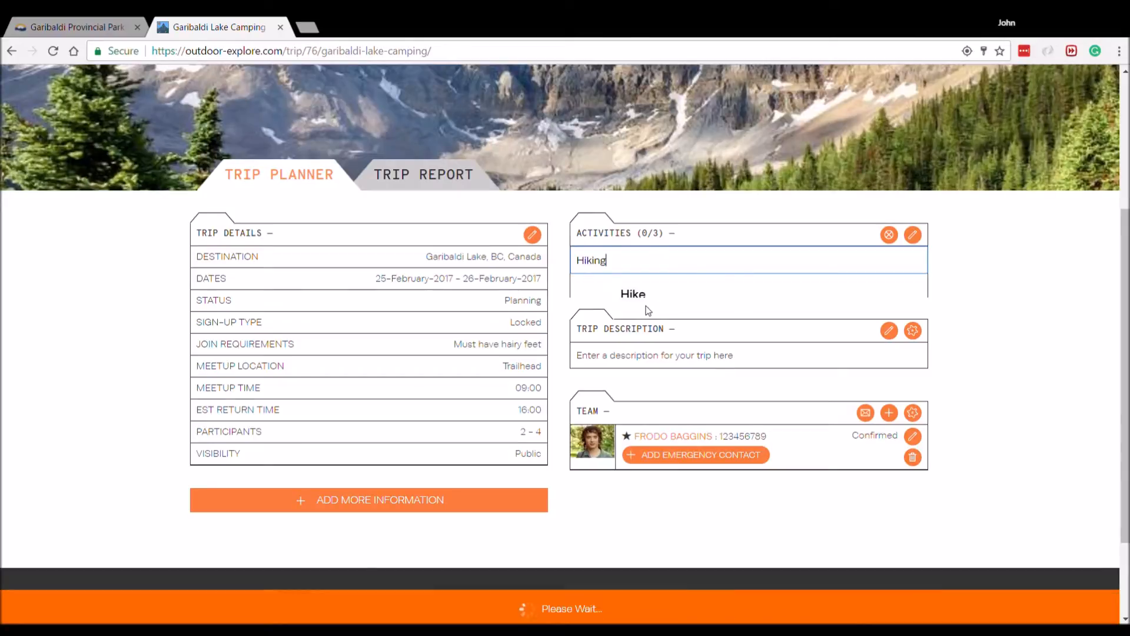
{"action": "left_click", "coordinate": [640, 322]}
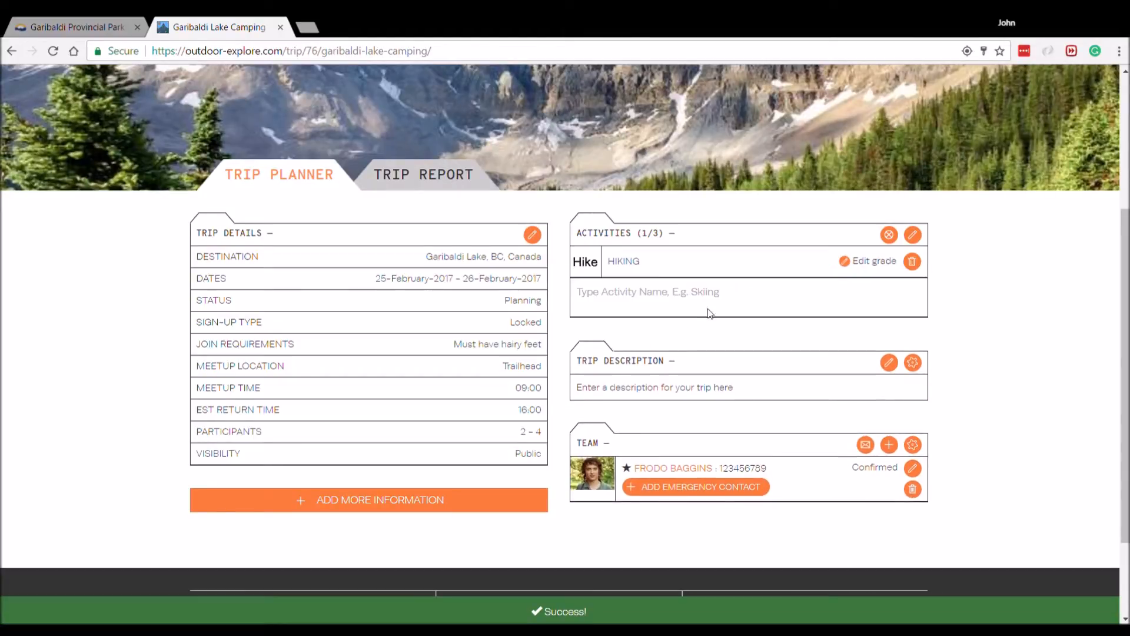
{"action": "type", "text": "Camping"}
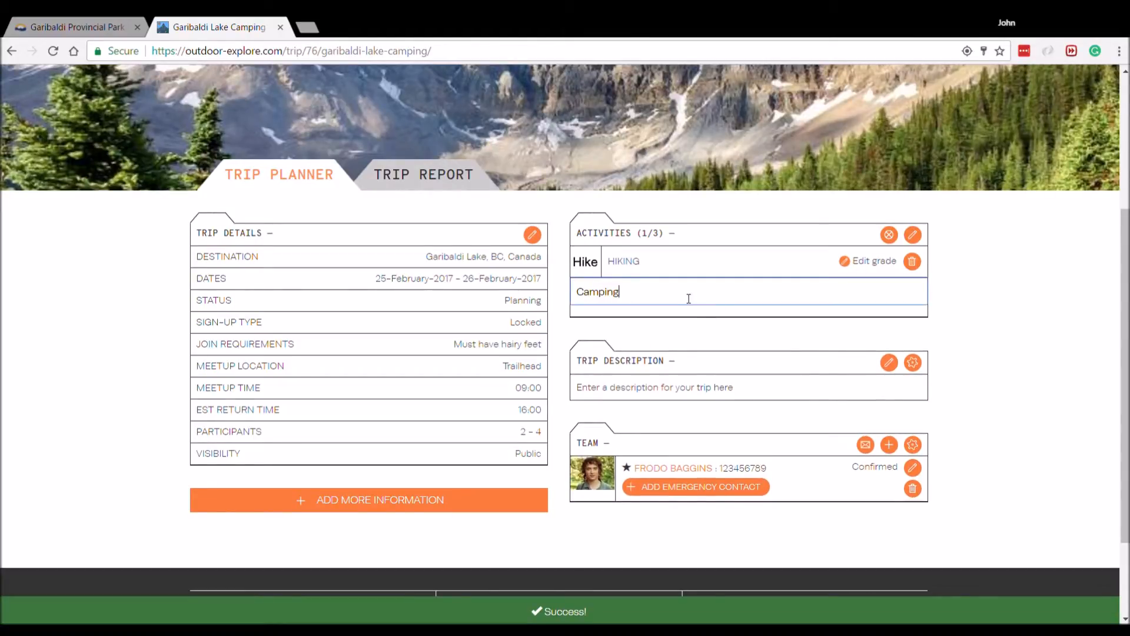
{"action": "left_click", "coordinate": [629, 328]}
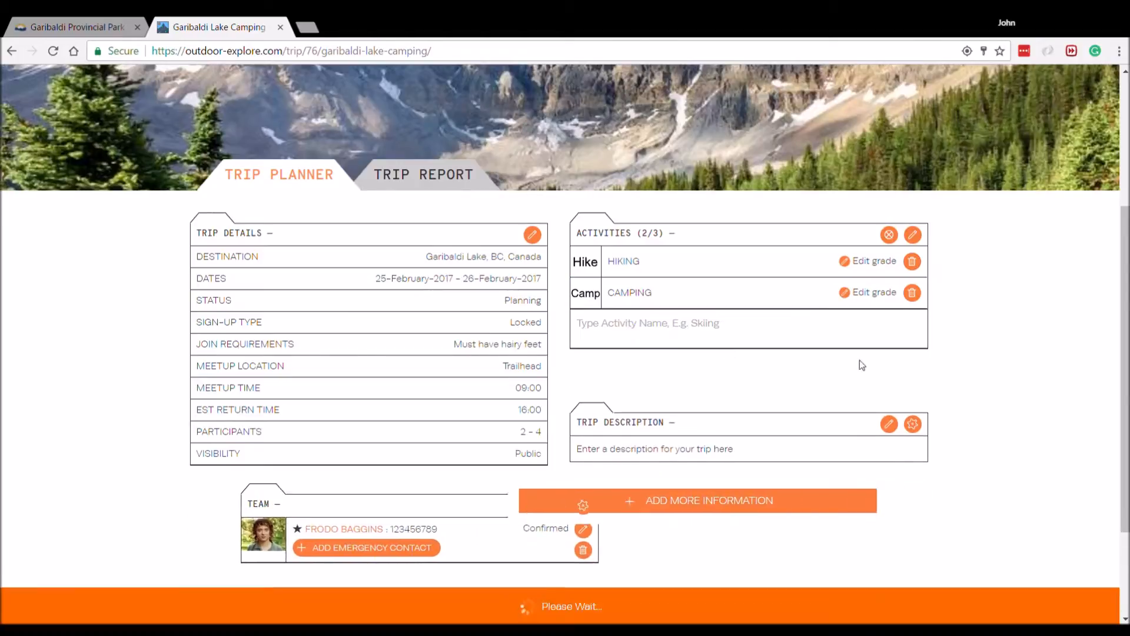
Grade the hiking activity as "Moderate" and the camping activity as "Comfy", and save the grades
{"action": "left_click", "coordinate": [871, 261]}
{"action": "left_click", "coordinate": [771, 261]}
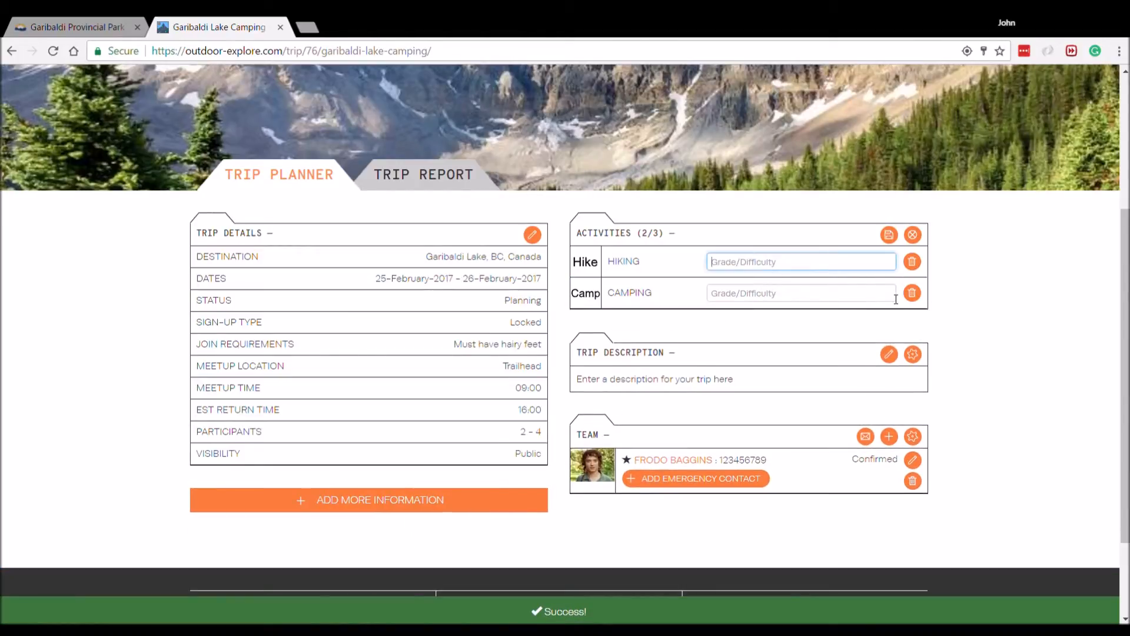
{"action": "type", "text": "Moderate"}
{"action": "left_click", "coordinate": [896, 299]}
{"action": "type", "text": "Comfy"}
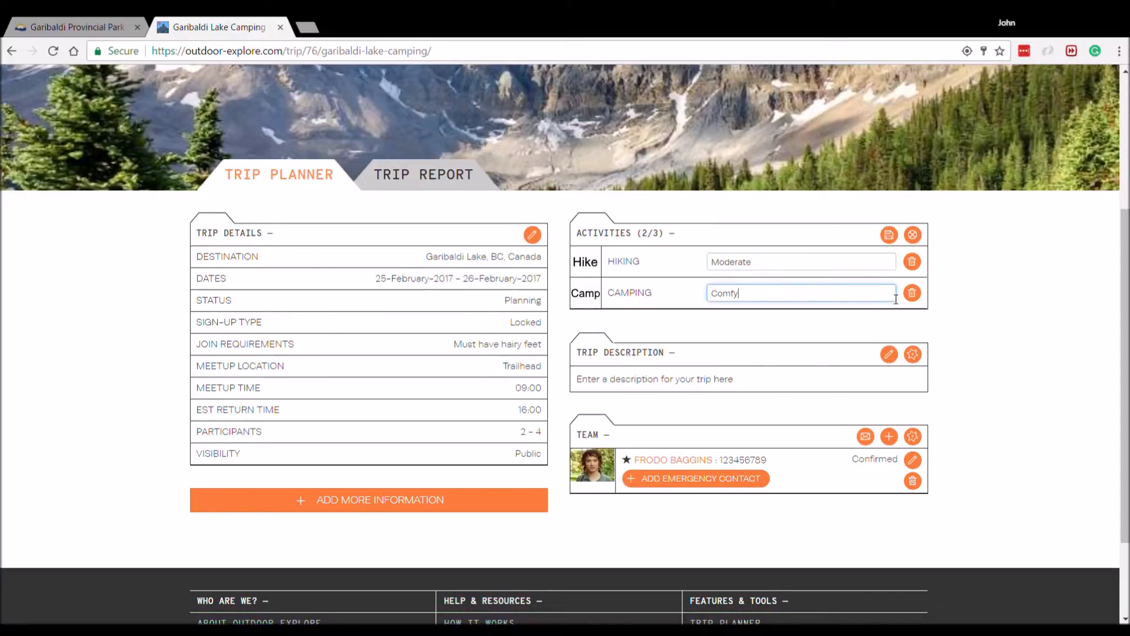
{"action": "left_click", "coordinate": [889, 235]}
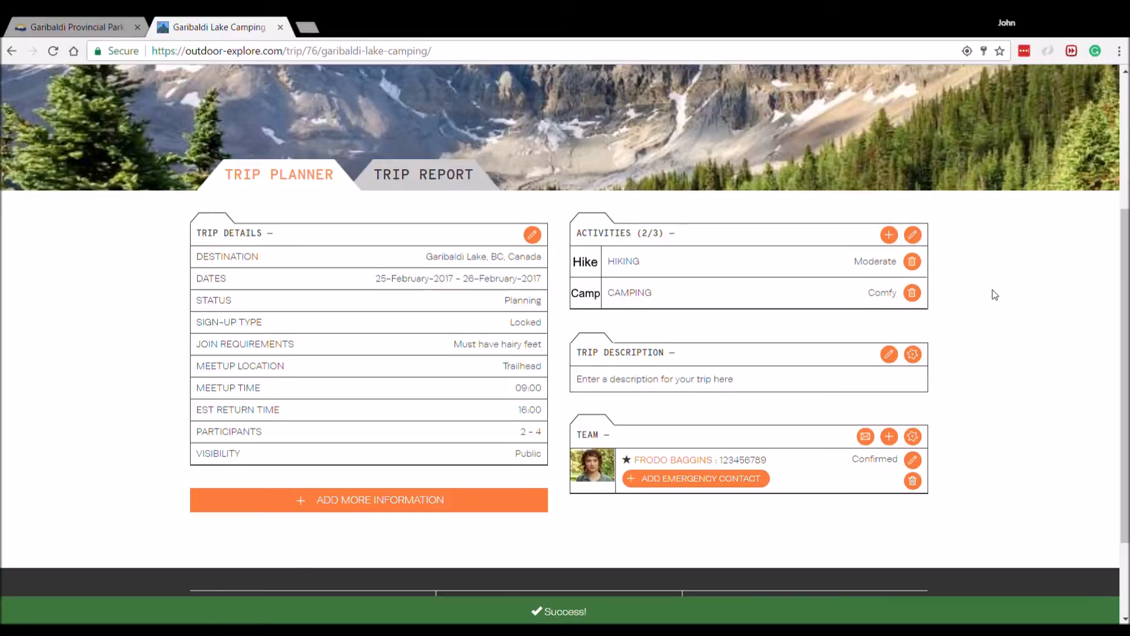
Write and save the trip description "Hike up to Garibaldi Lake, normal route. Camp at the lake"
{"action": "scroll", "coordinate": [992, 285], "scroll_direction": "down", "scroll_amount": 2}
{"action": "left_click", "coordinate": [889, 235]}
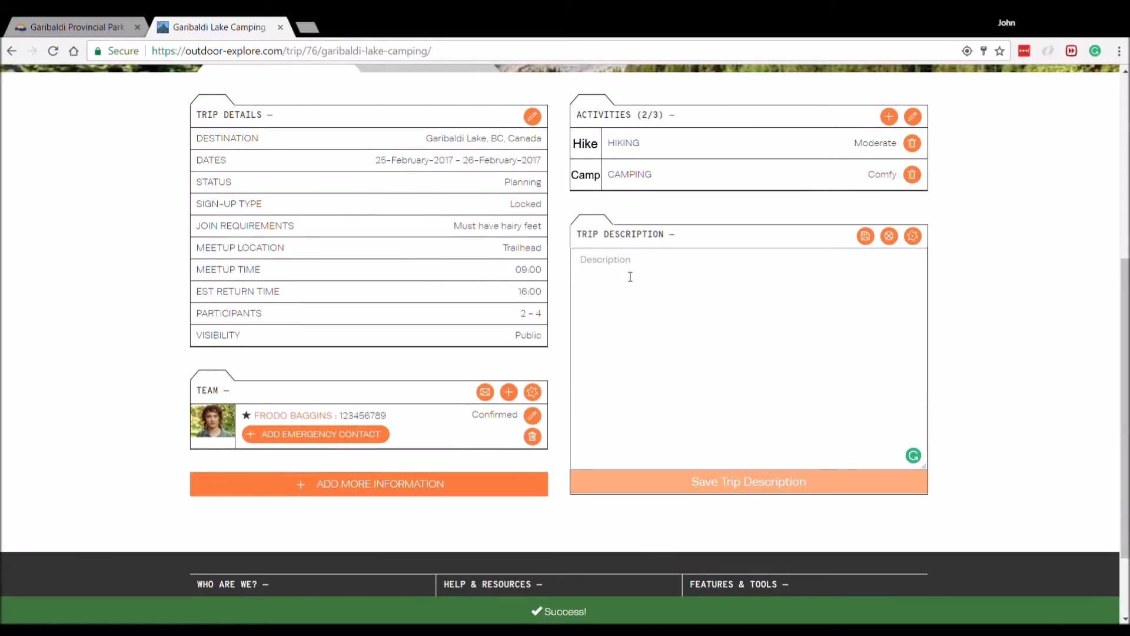
{"action": "type", "text": "Hike up to Garibaldi"}
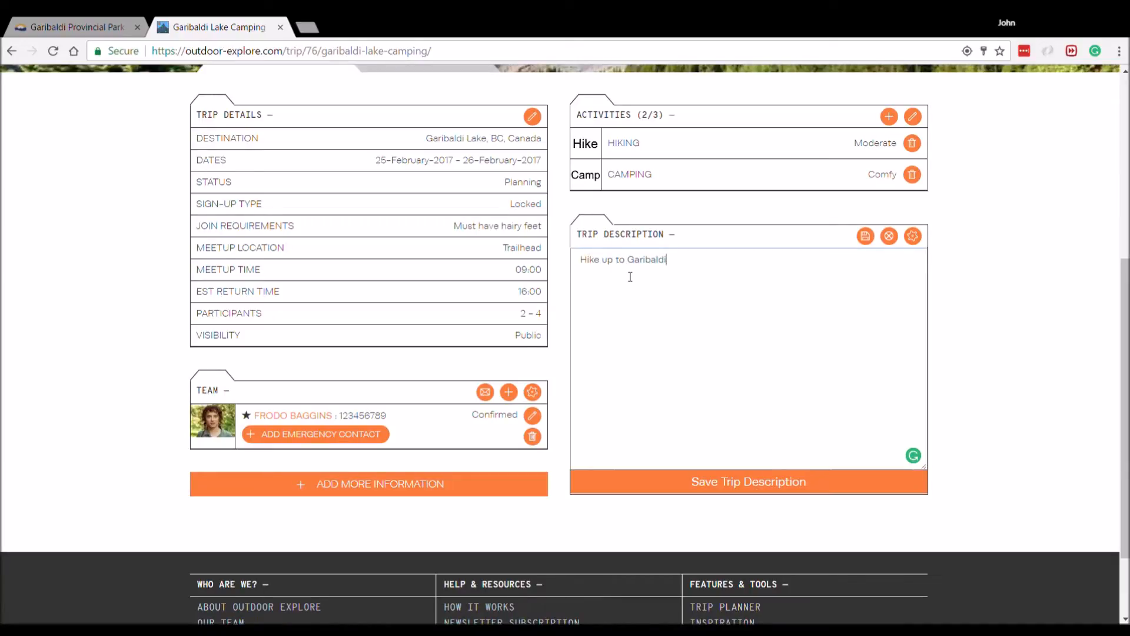
{"action": "type", "text": " Lake, normal route. Camp at the lake"}
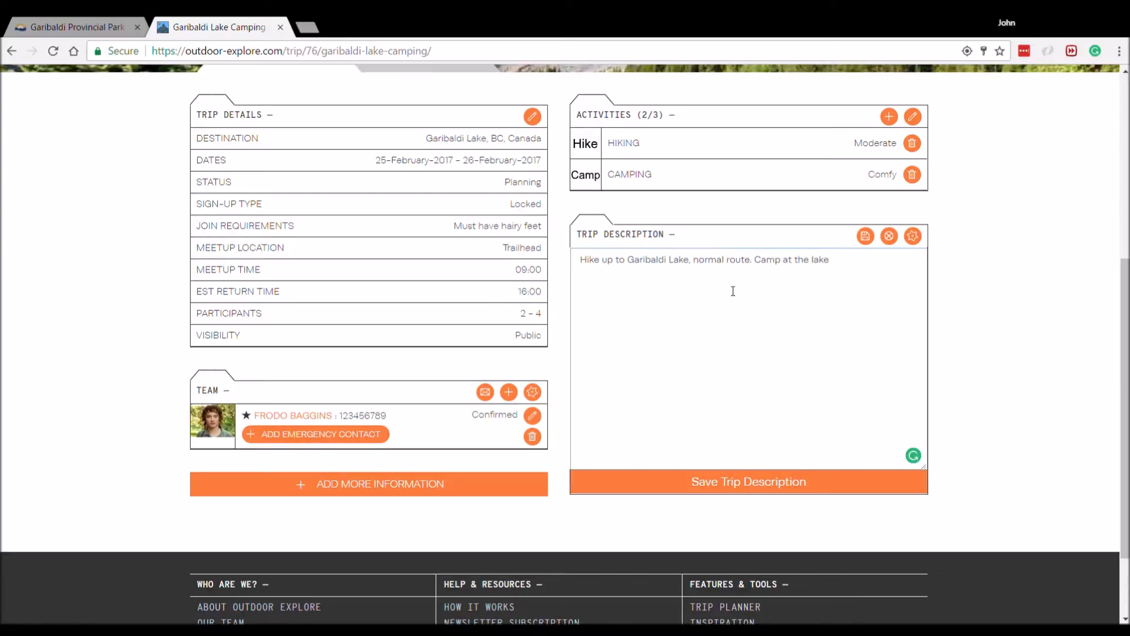
{"action": "left_click", "coordinate": [865, 236]}
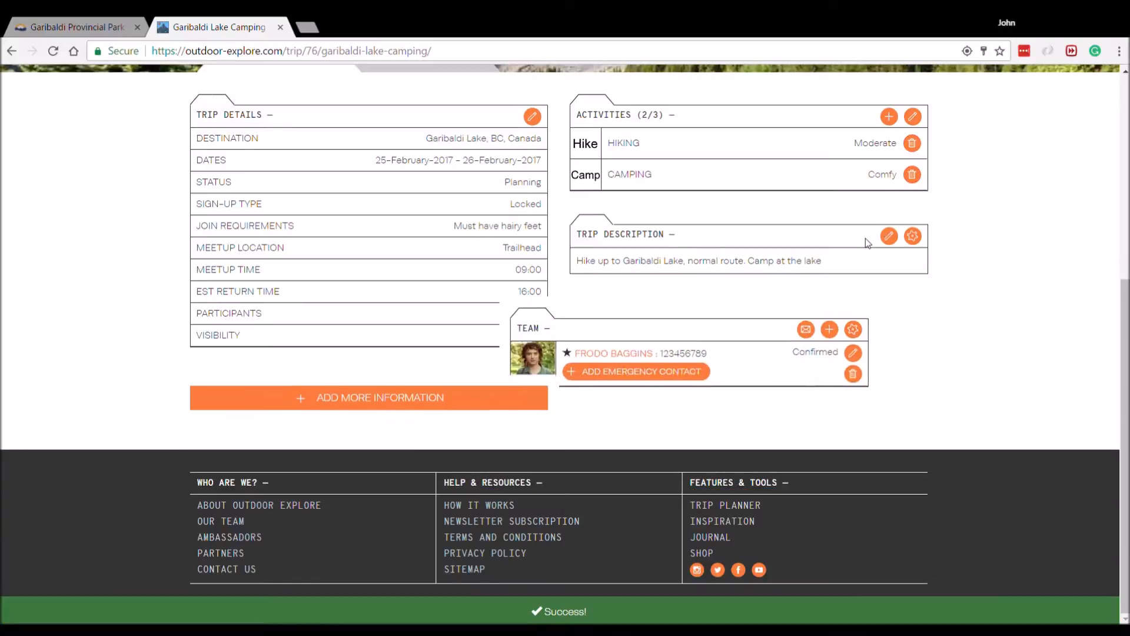
Search for a first friend by name and add them to the trip team
{"action": "left_click", "coordinate": [889, 318]}
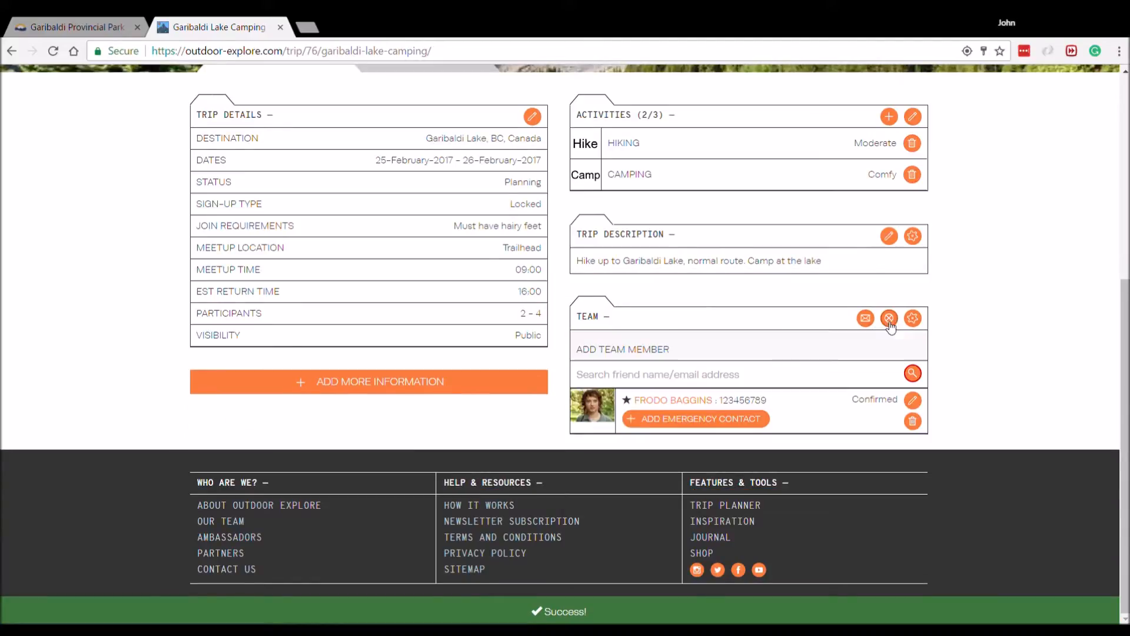
{"action": "left_click", "coordinate": [697, 381]}
{"action": "type", "text": "Sam"}
{"action": "key", "text": "Return"}
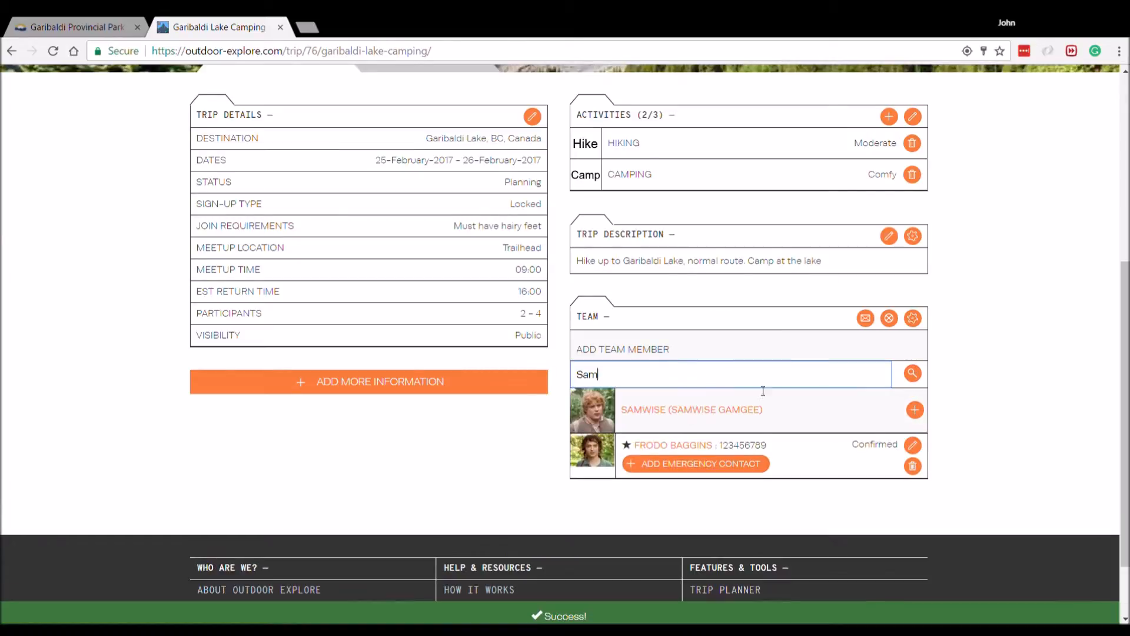
{"action": "left_click", "coordinate": [916, 411]}
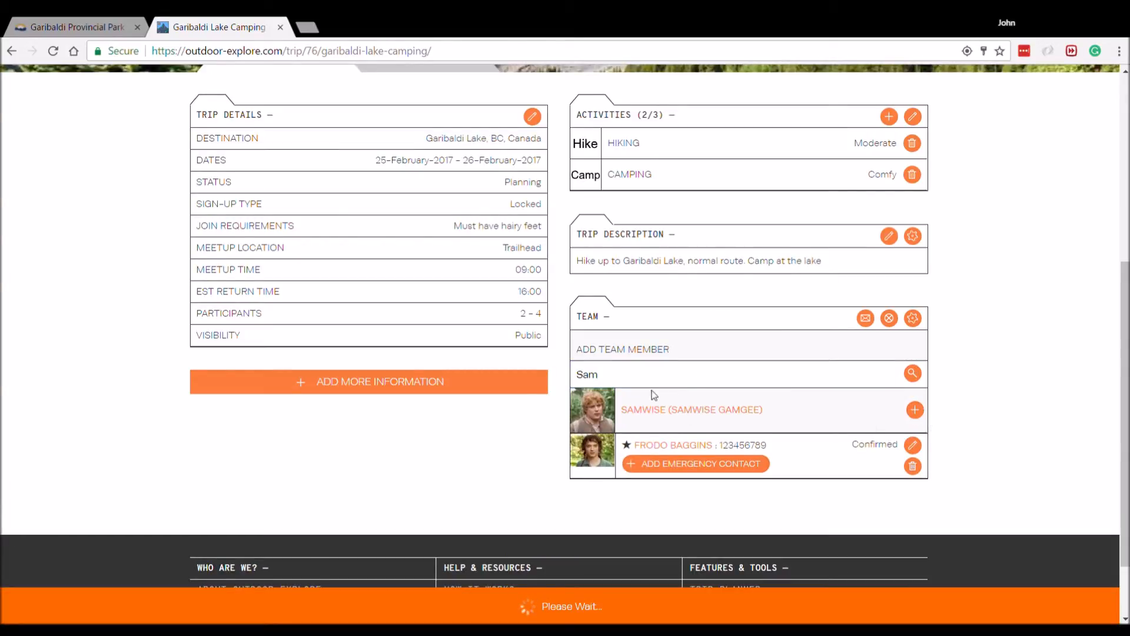
Find a second friend by name and add them to the trip team
{"action": "type", "text": "Mer"}
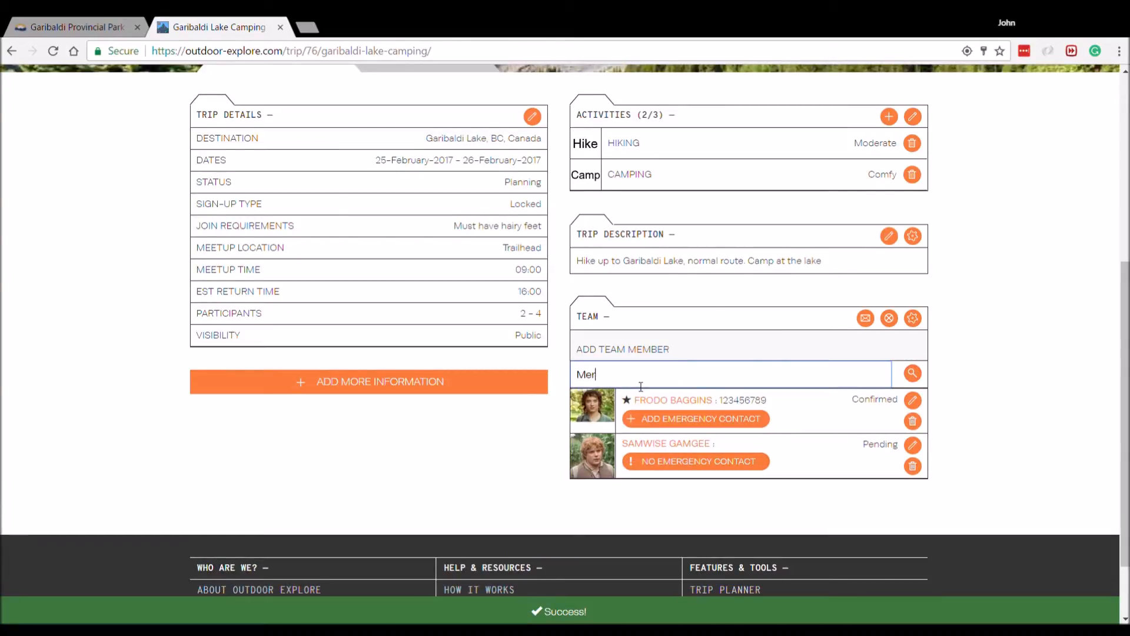
{"action": "key", "text": "Return"}
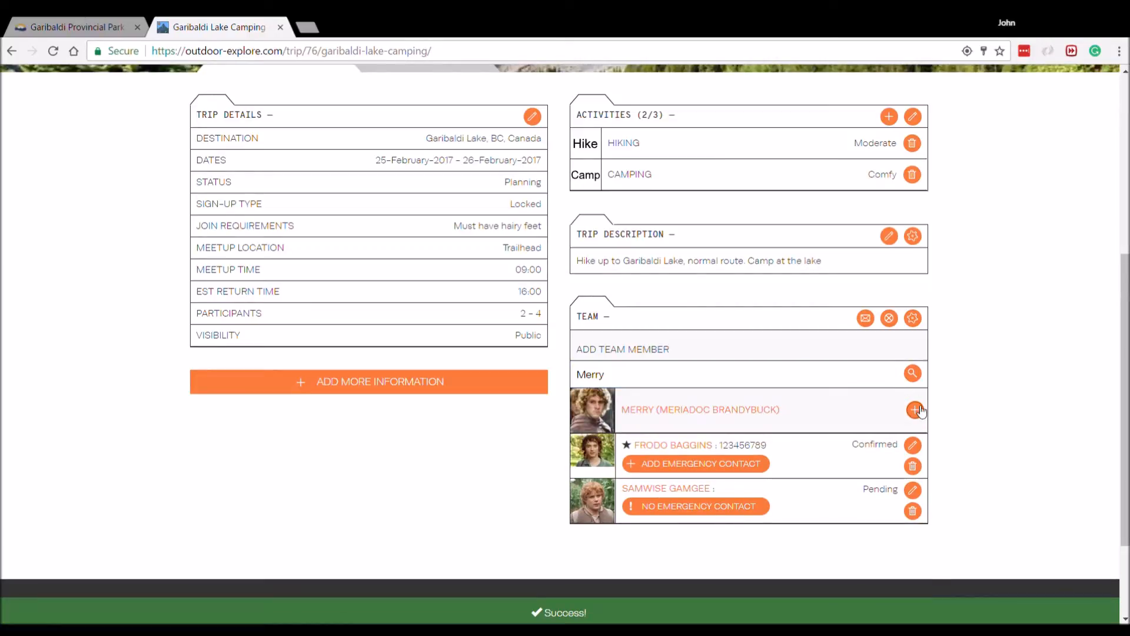
{"action": "left_click", "coordinate": [914, 405]}
Search for a third friend by nickname and by first name, and add them to the trip team
{"action": "type", "text": "Pip"}
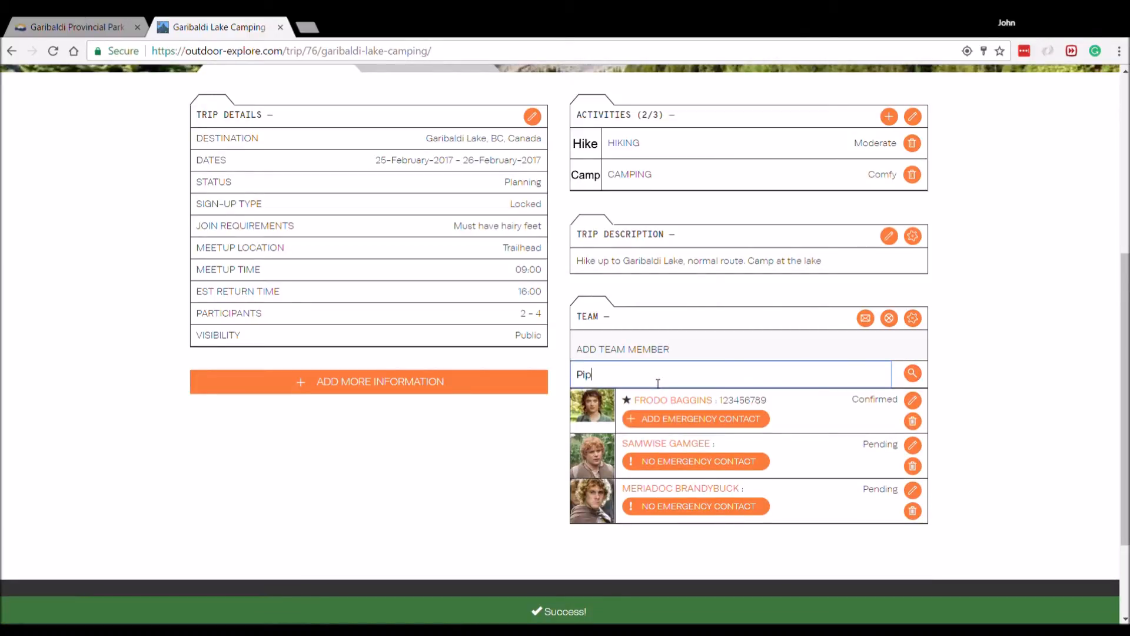
{"action": "key", "text": "Return"}
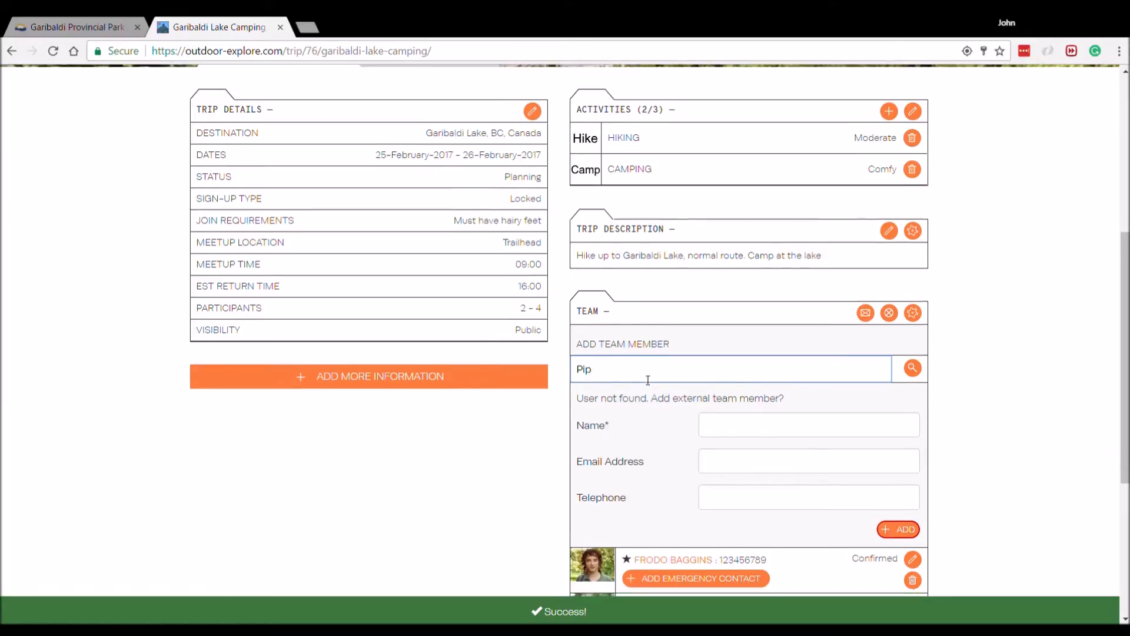
{"action": "scroll", "coordinate": [648, 368], "scroll_direction": "down", "scroll_amount": 2}
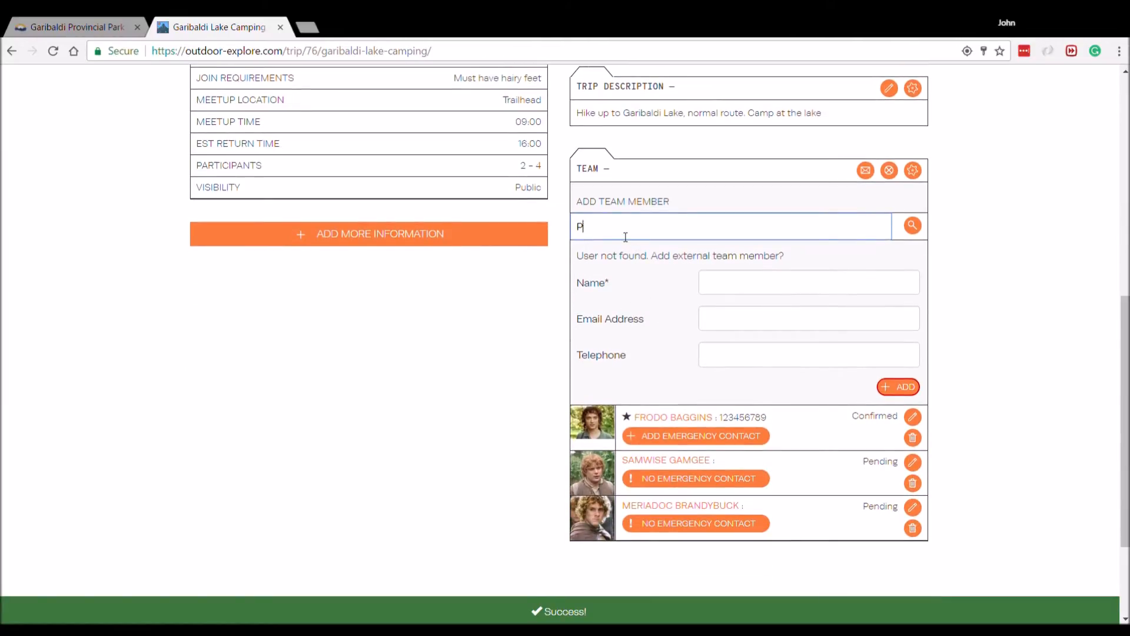
{"action": "type", "text": "er"}
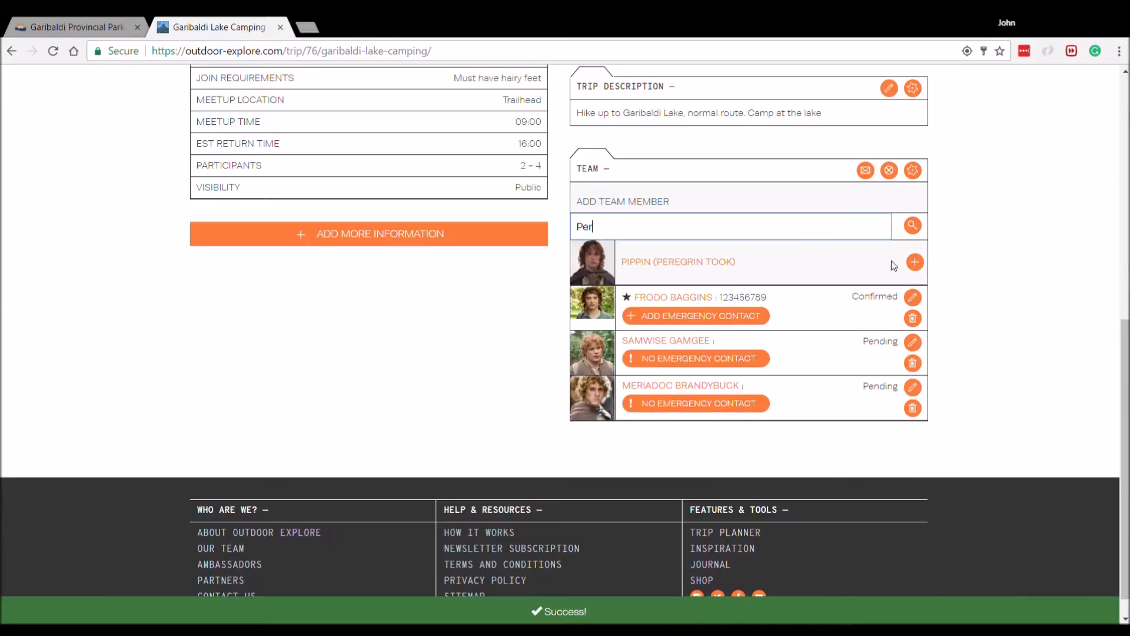
{"action": "left_click", "coordinate": [915, 262]}
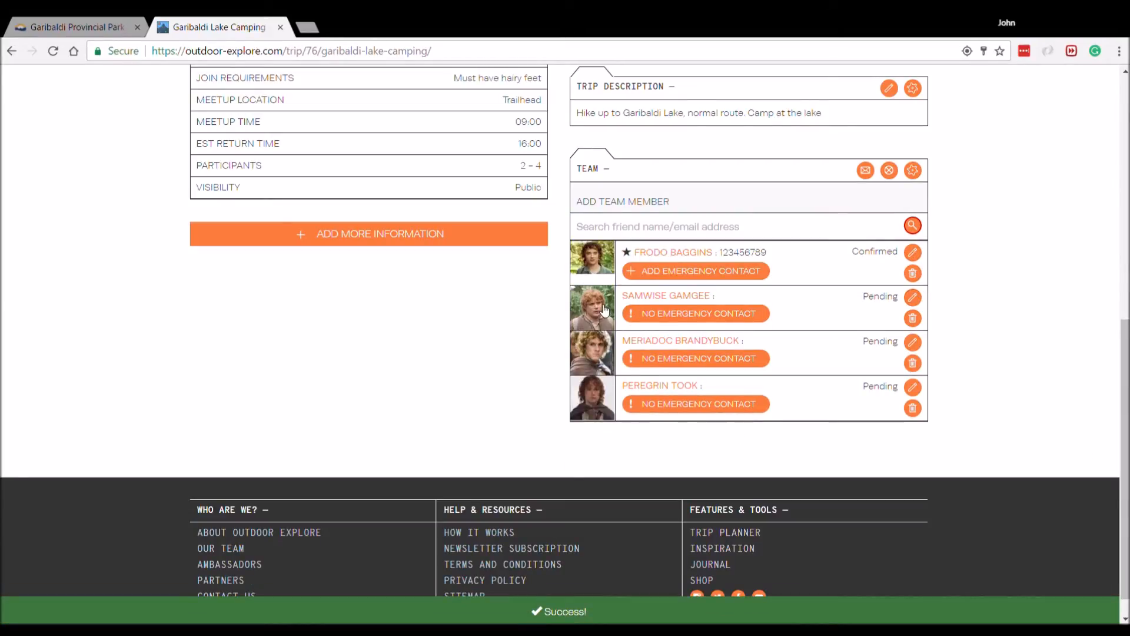
Set the second team member's status to Confirmed, make them a trip leader, and save the change
{"action": "left_click", "coordinate": [914, 297]}
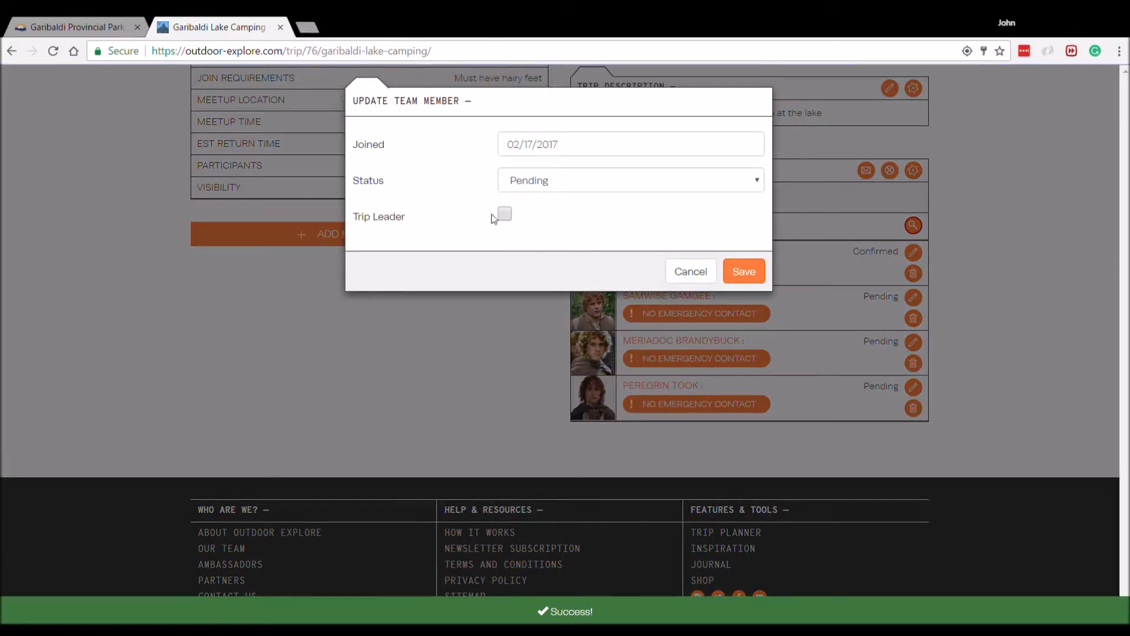
{"action": "left_click", "coordinate": [523, 192]}
{"action": "left_click", "coordinate": [526, 224]}
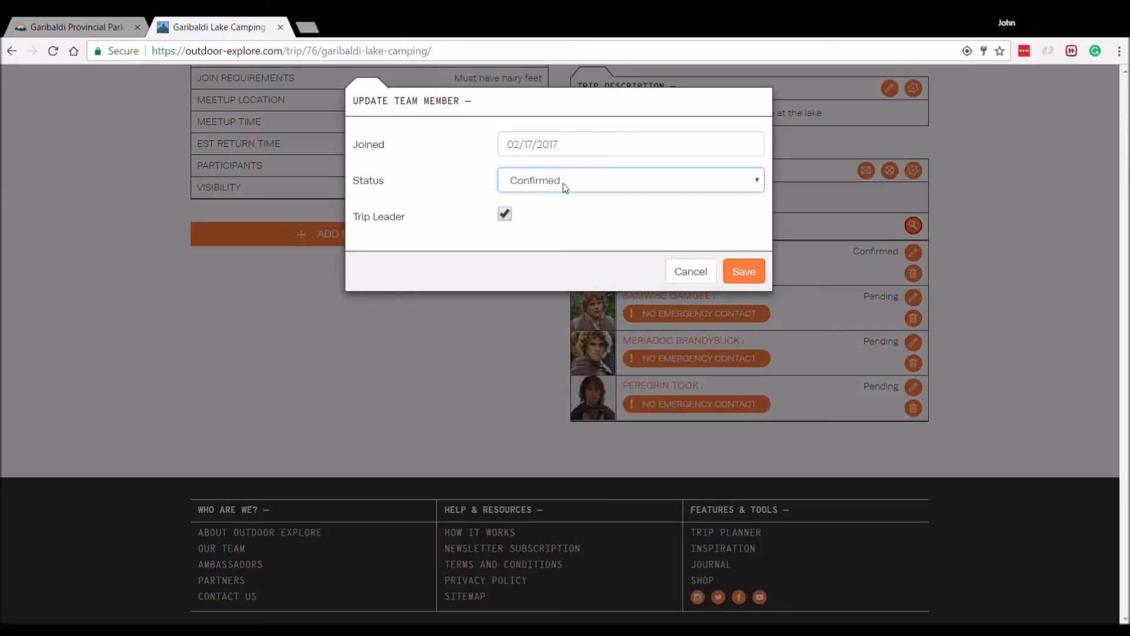
{"action": "left_click", "coordinate": [745, 272]}
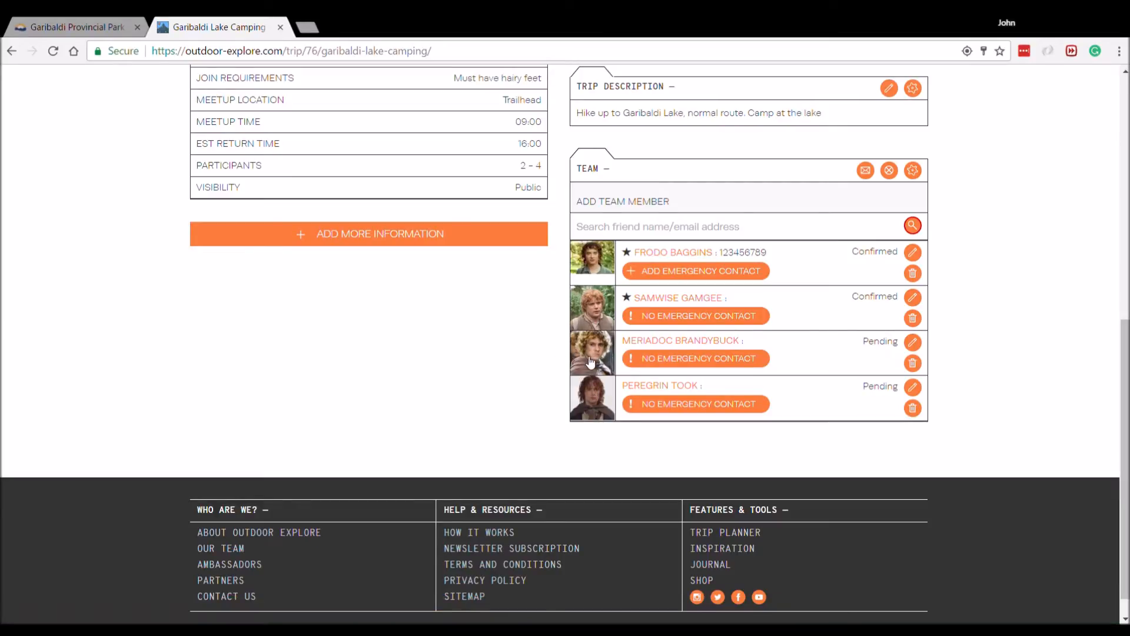
Include the schedule planner in the trip and add a day 1 entry at 9:00 described as "Trailhead"
{"action": "left_click", "coordinate": [375, 268]}
{"action": "left_click", "coordinate": [257, 290]}
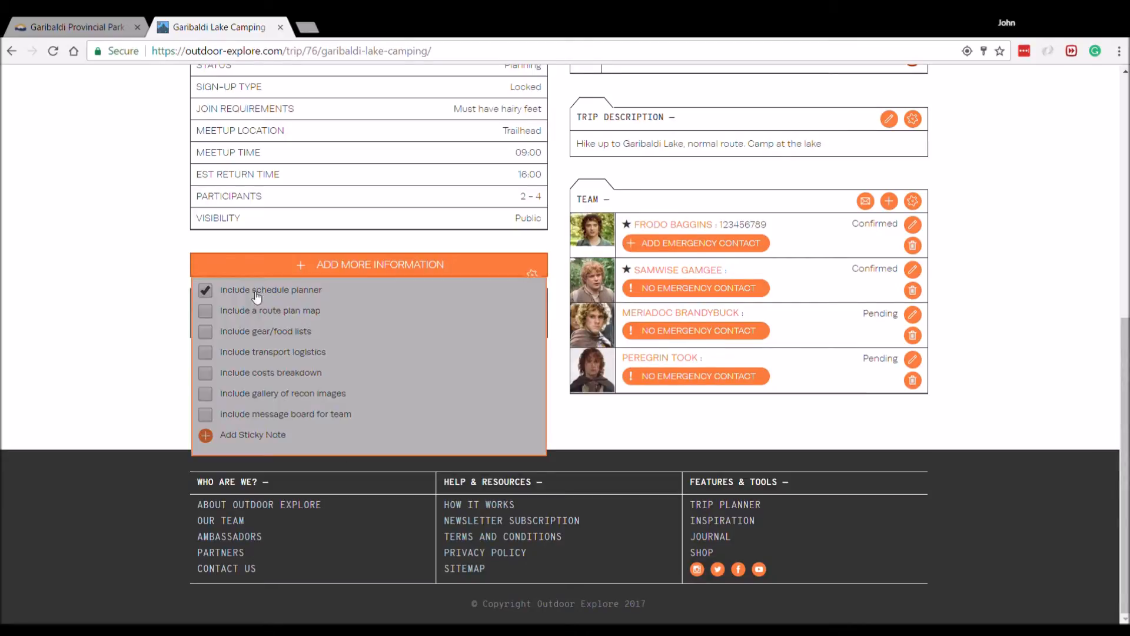
{"action": "left_click", "coordinate": [323, 326]}
{"action": "type", "text": "9:00"}
{"action": "key", "text": "Tab"}
{"action": "type", "text": "Trailhead"}
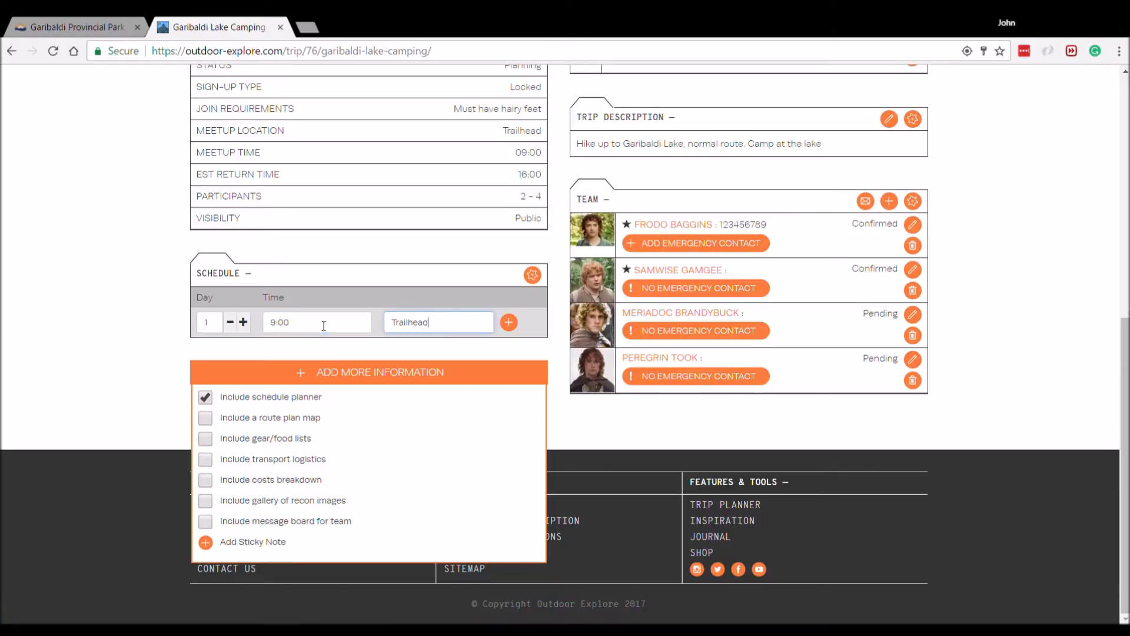
{"action": "key", "text": "Return"}
Add a day 1 schedule entry at 16:00 described as "Set up camp"
{"action": "left_click", "coordinate": [276, 353]}
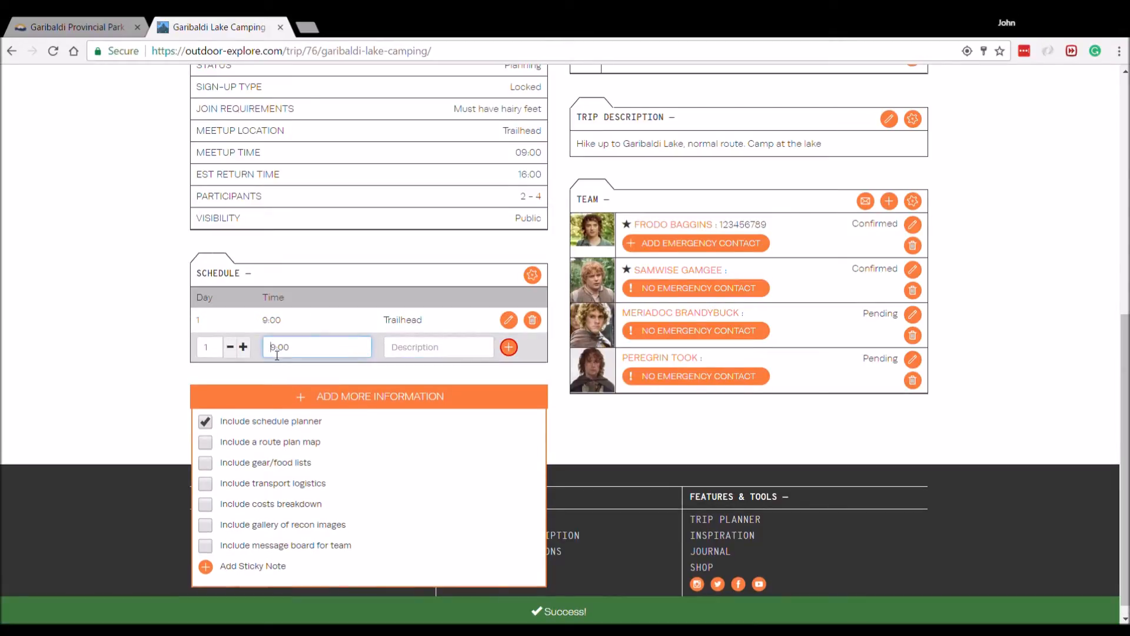
{"action": "type", "text": "16:00"}
{"action": "key", "text": "Tab"}
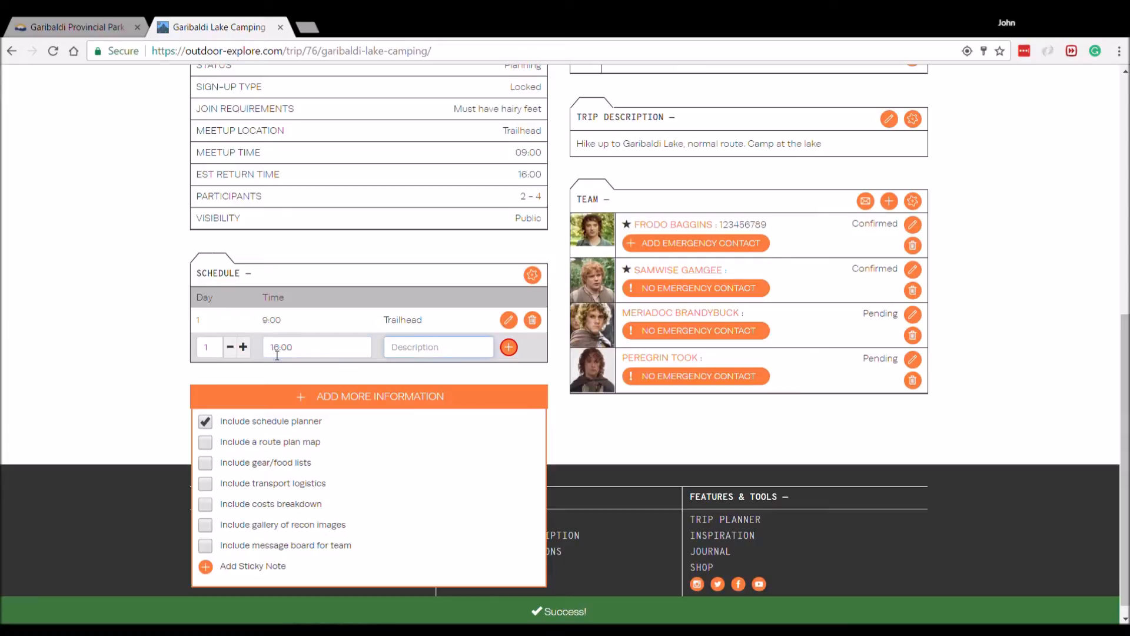
{"action": "type", "text": "Set up camp"}
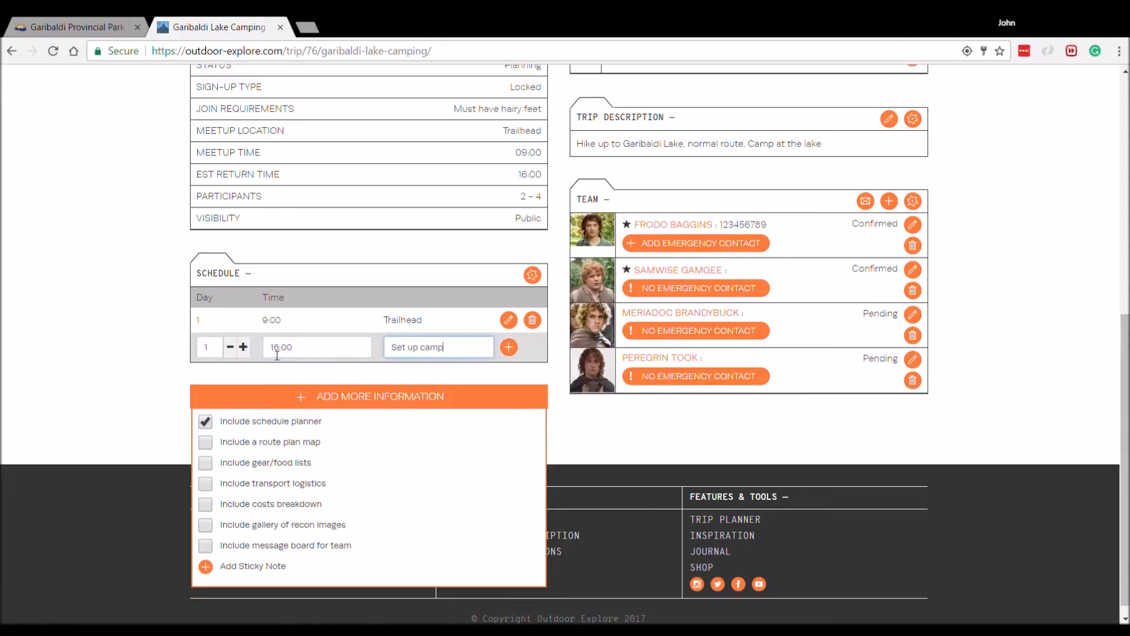
{"action": "key", "text": "Return"}
Add a day 2 schedule entry at 10:00 described as "Leave camp"
{"action": "left_click", "coordinate": [243, 372]}
{"action": "left_click", "coordinate": [281, 379]}
{"action": "type", "text": "10:00"}
{"action": "key", "text": "Tab"}
{"action": "type", "text": "Leave camp"}
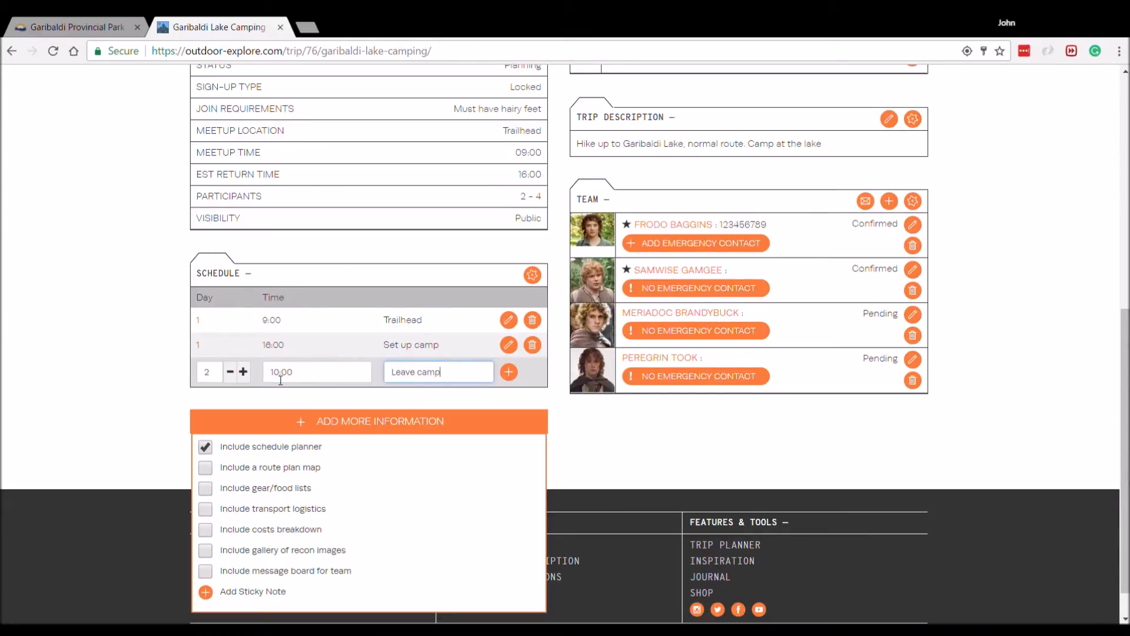
{"action": "key", "text": "Return"}
Add a day 2 schedule entry at 16:00 described as "Back at the car"
{"action": "left_click", "coordinate": [280, 356]}
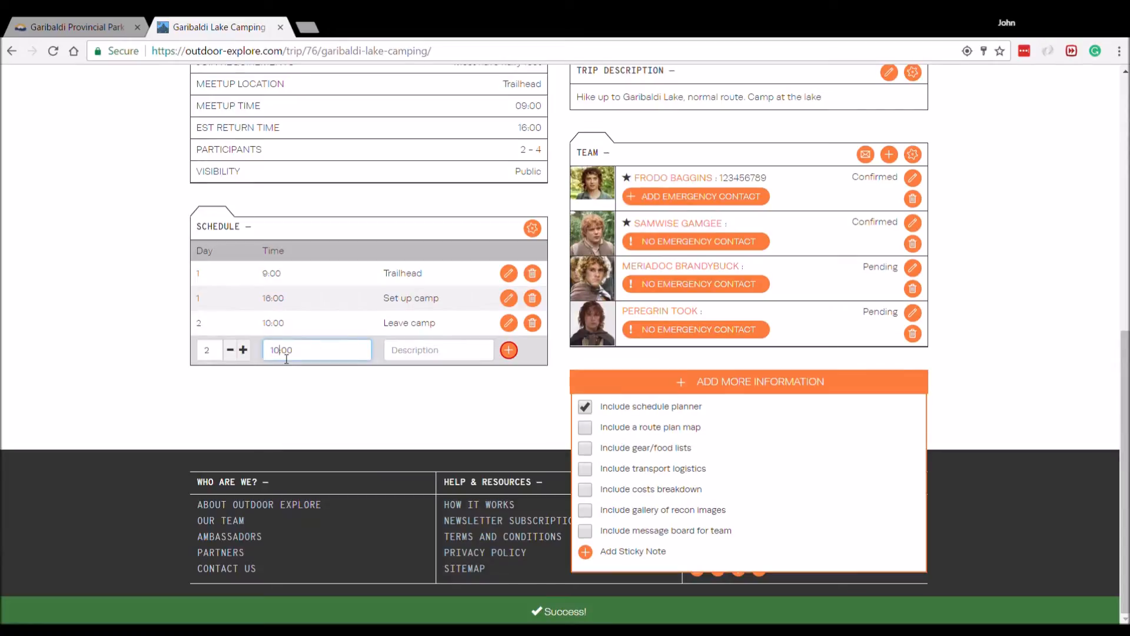
{"action": "key", "text": "BackSpace"}
{"action": "type", "text": "6"}
{"action": "key", "text": "Tab"}
{"action": "type", "text": "Back a"}
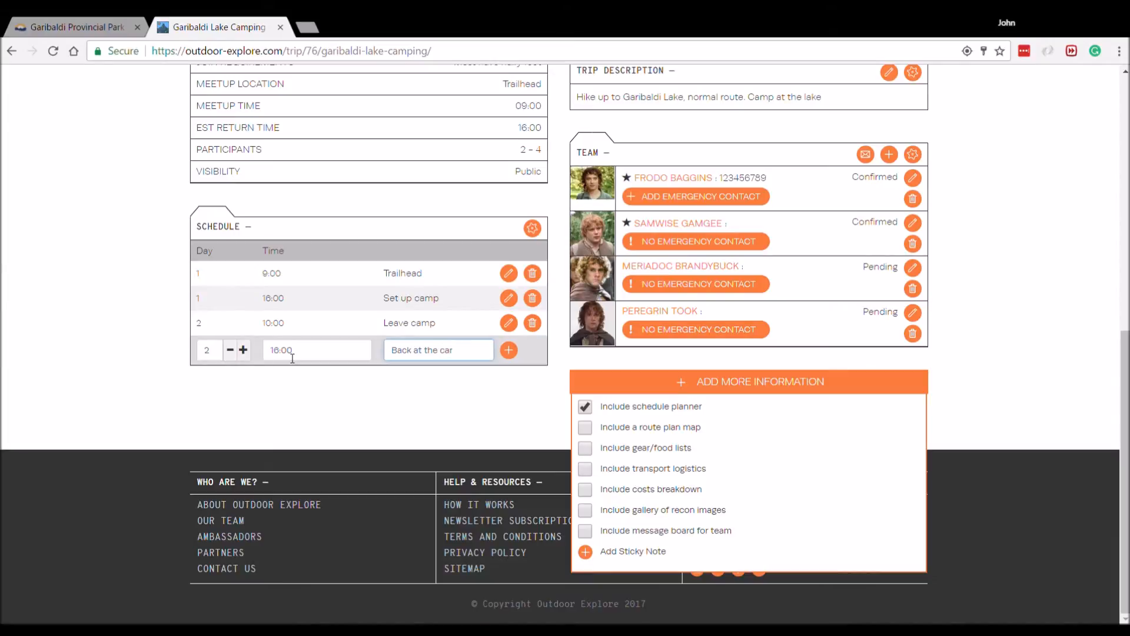
{"action": "key", "text": "Return"}
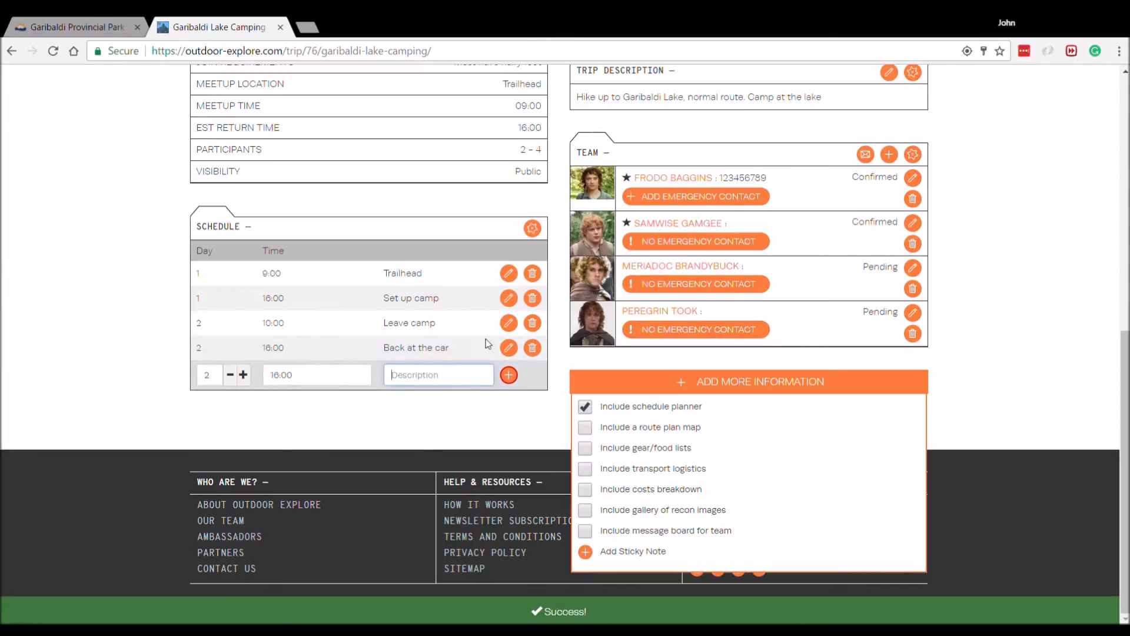
Include a route plan map and place markers near Daisy Lake Rd and on the western shore of Garibaldi Lake
{"action": "left_click", "coordinate": [665, 431]}
{"action": "scroll", "coordinate": [1030, 344], "scroll_direction": "down", "scroll_amount": 3}
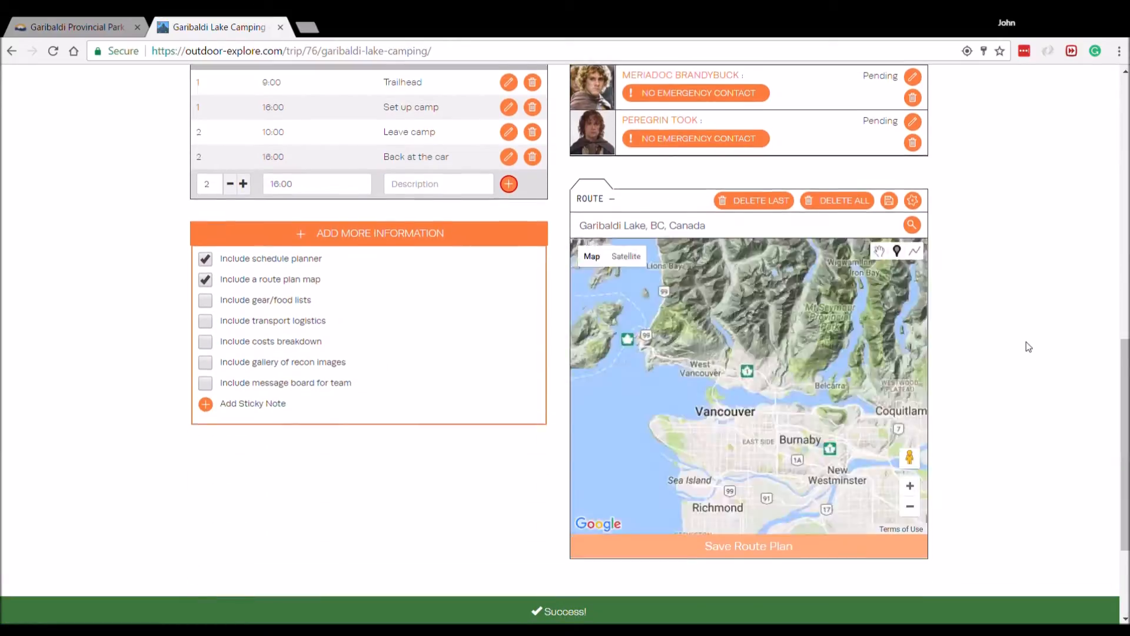
{"action": "scroll", "coordinate": [718, 353], "scroll_direction": "up", "scroll_amount": 4}
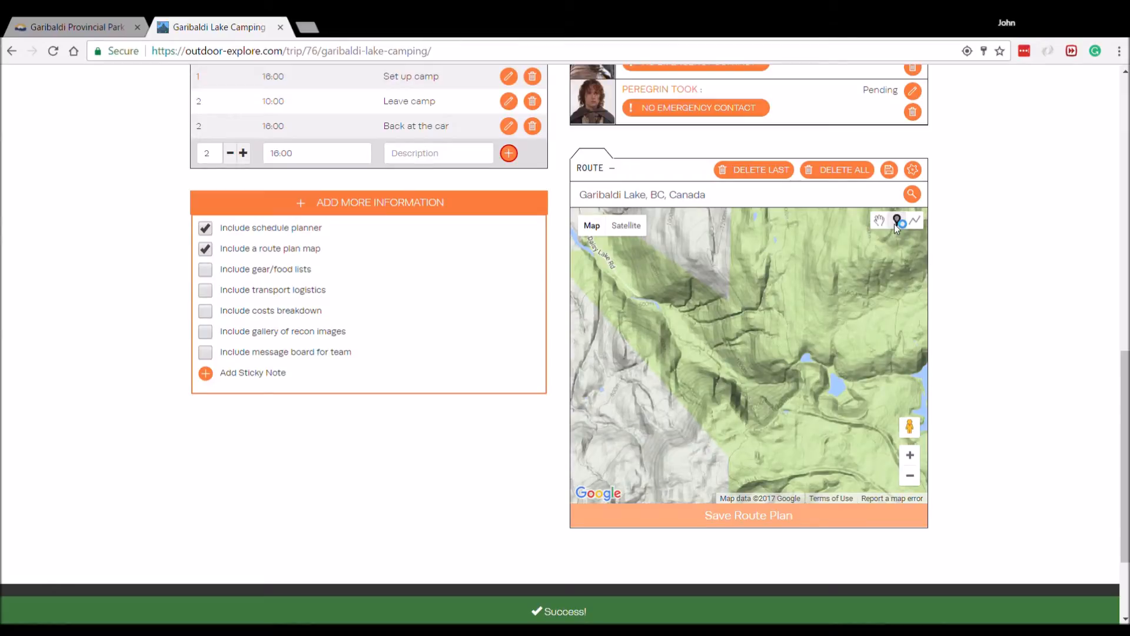
{"action": "left_click", "coordinate": [647, 305]}
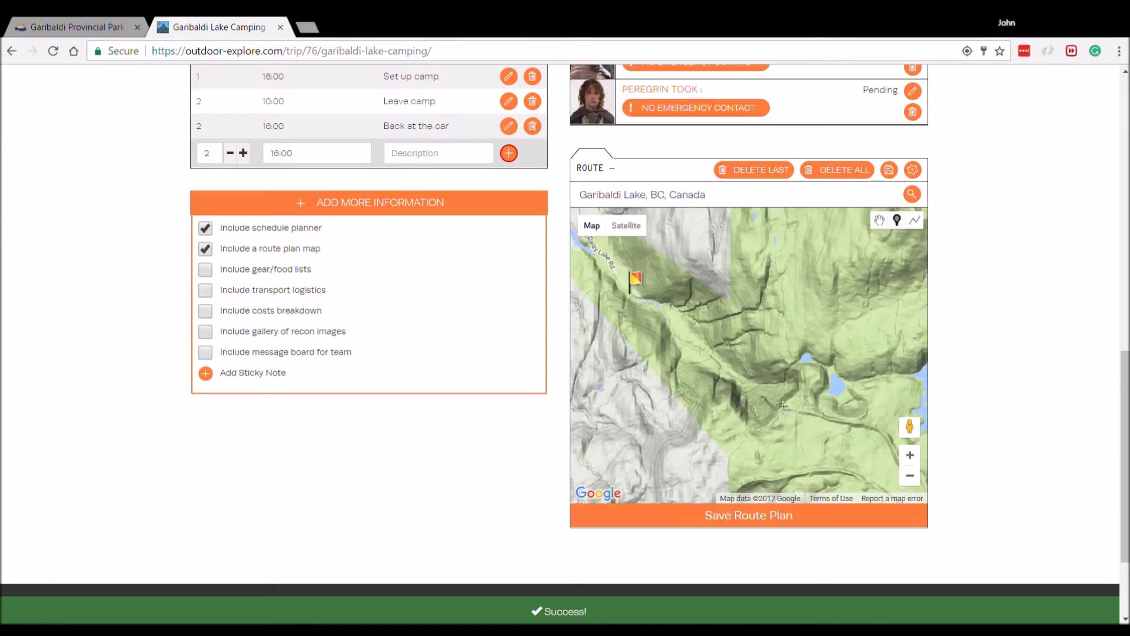
{"action": "scroll", "coordinate": [783, 406], "scroll_direction": "up", "scroll_amount": 1}
{"action": "left_click", "coordinate": [793, 364]}
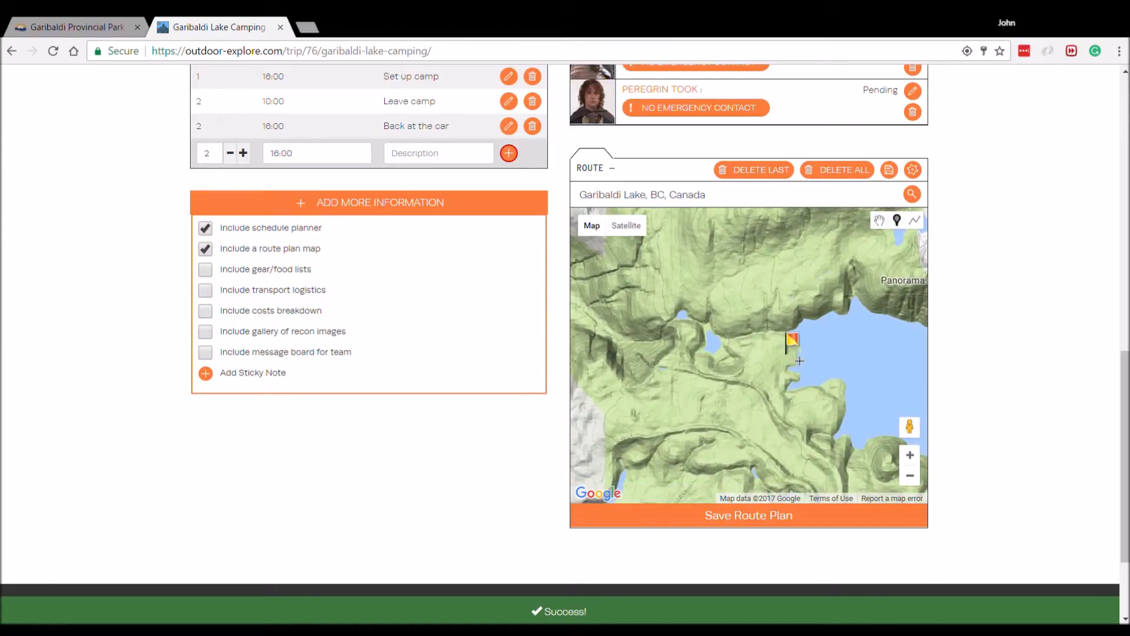
Draw a multi-point route line from the road marker to the lake marker and save the route plan
{"action": "left_click", "coordinate": [914, 219]}
{"action": "left_click_drag", "start_coordinate": [662, 329], "coordinate": [749, 345]}
{"action": "left_click", "coordinate": [609, 263]}
{"action": "left_click", "coordinate": [665, 278]}
{"action": "left_click", "coordinate": [786, 315]}
{"action": "left_click", "coordinate": [827, 339]}
{"action": "left_click", "coordinate": [875, 371]}
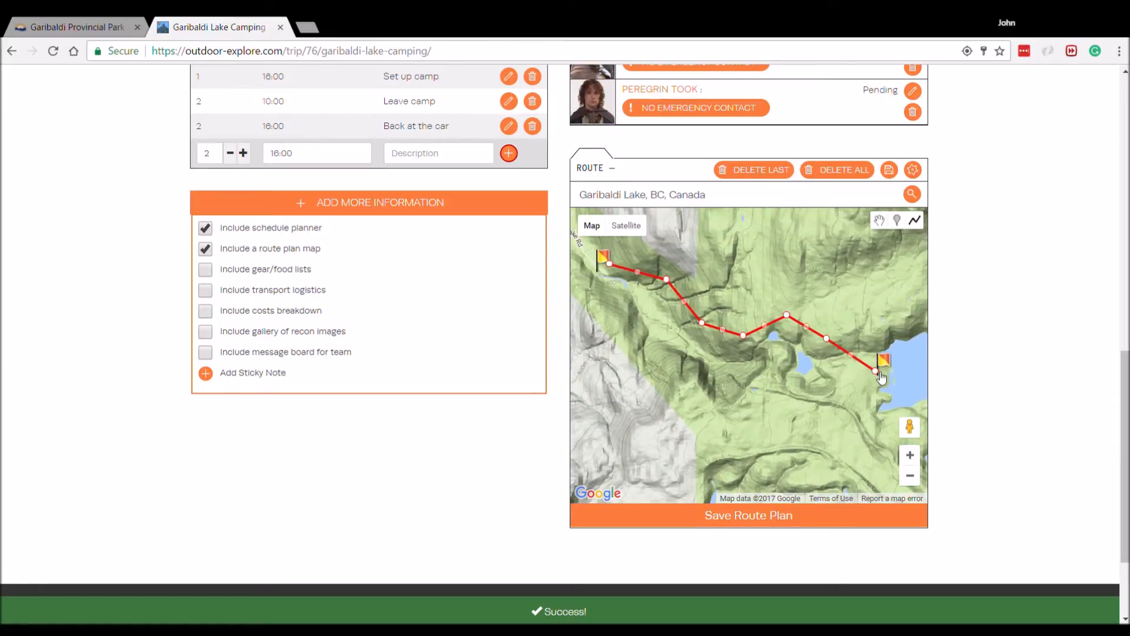
{"action": "left_click", "coordinate": [769, 524]}
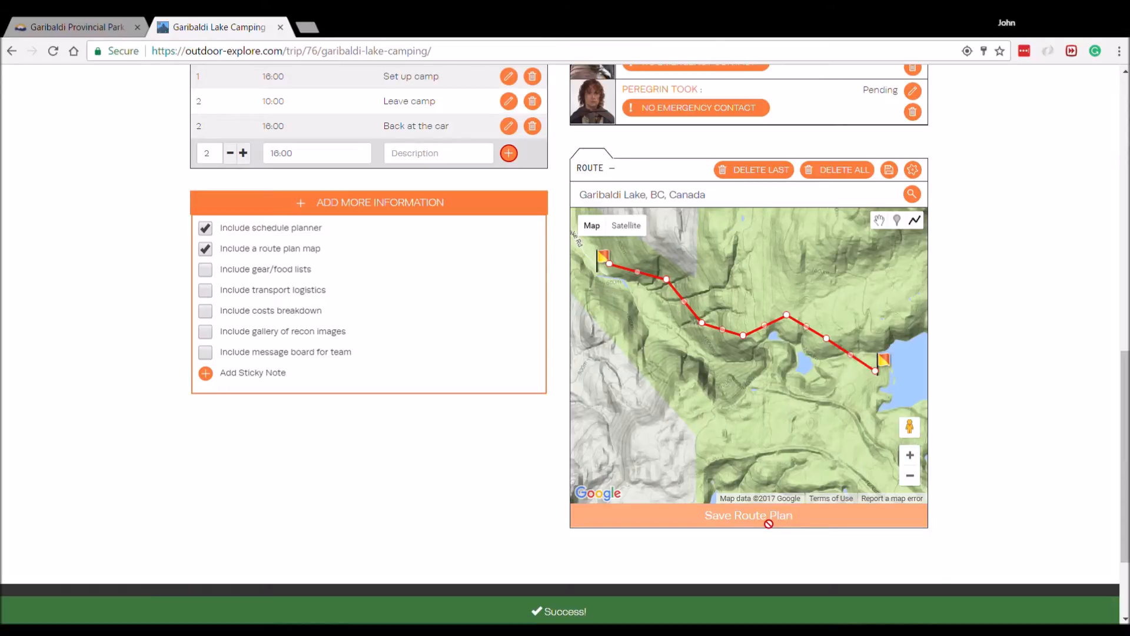
Include gear/food lists in the trip, then import and save the "10 Essentials" kit list
{"action": "left_click", "coordinate": [206, 270]}
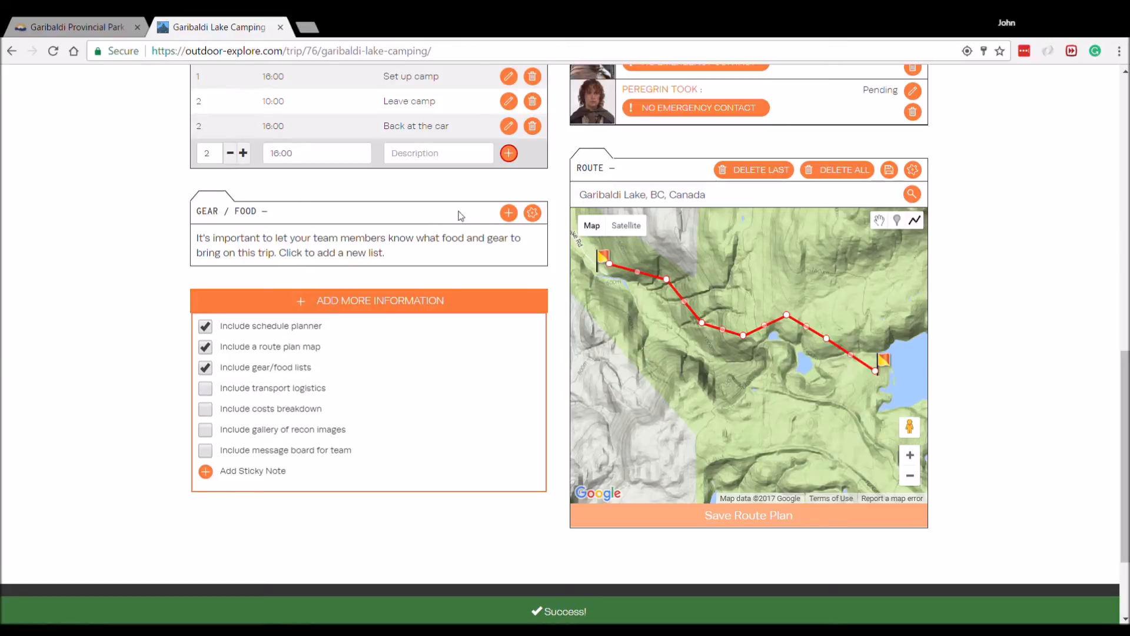
{"action": "left_click", "coordinate": [512, 215]}
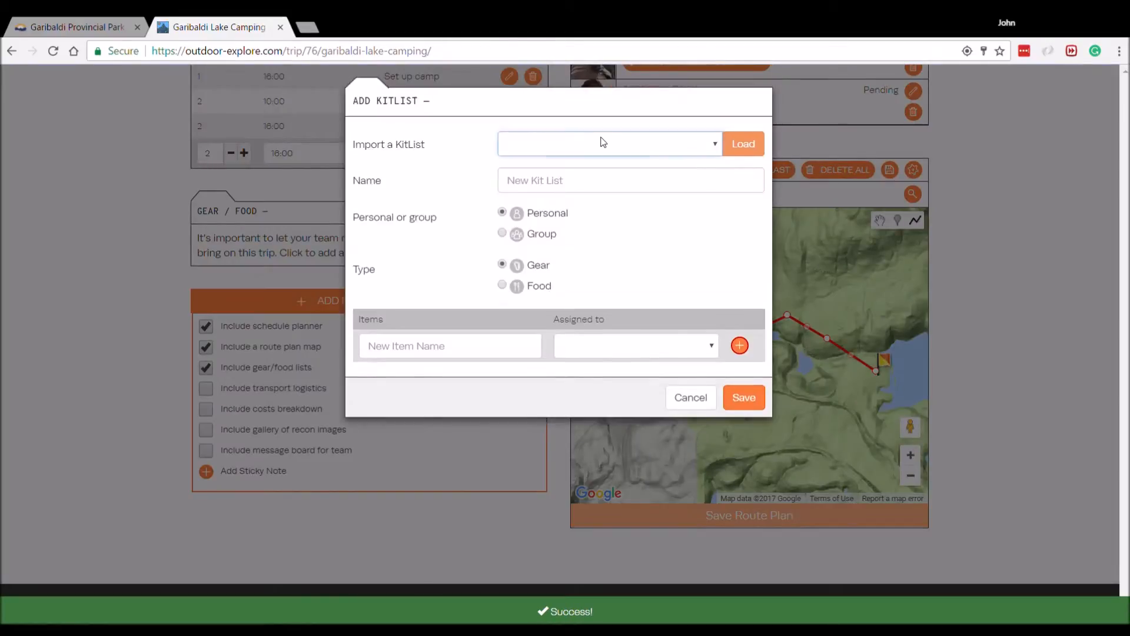
{"action": "key", "text": "Down"}
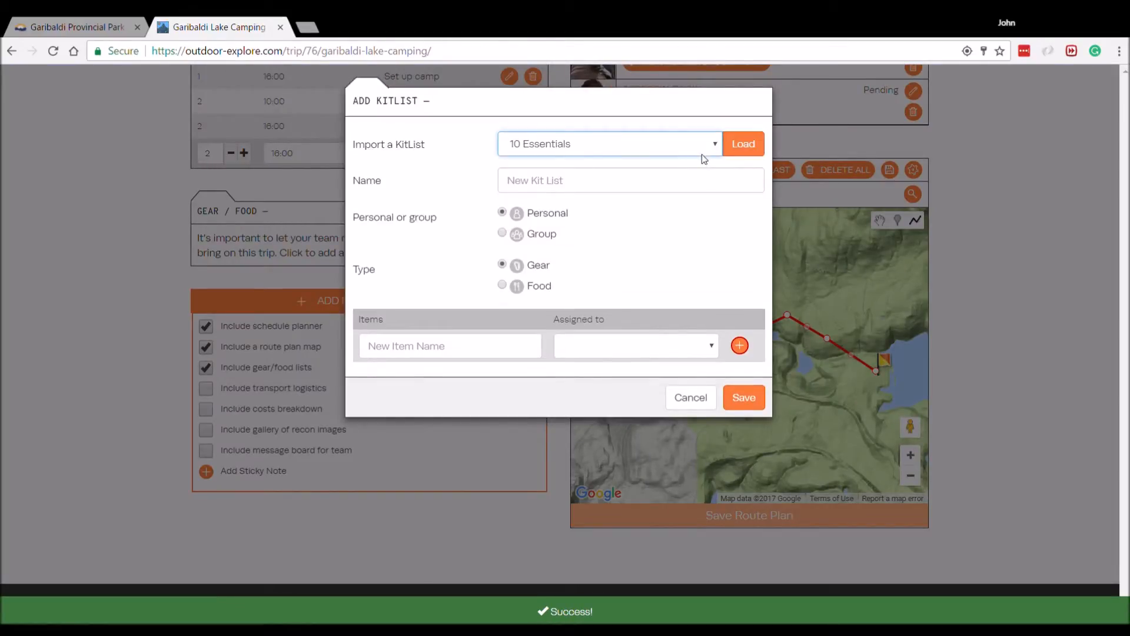
{"action": "left_click", "coordinate": [741, 145]}
{"action": "scroll", "coordinate": [546, 325], "scroll_direction": "down", "scroll_amount": 3}
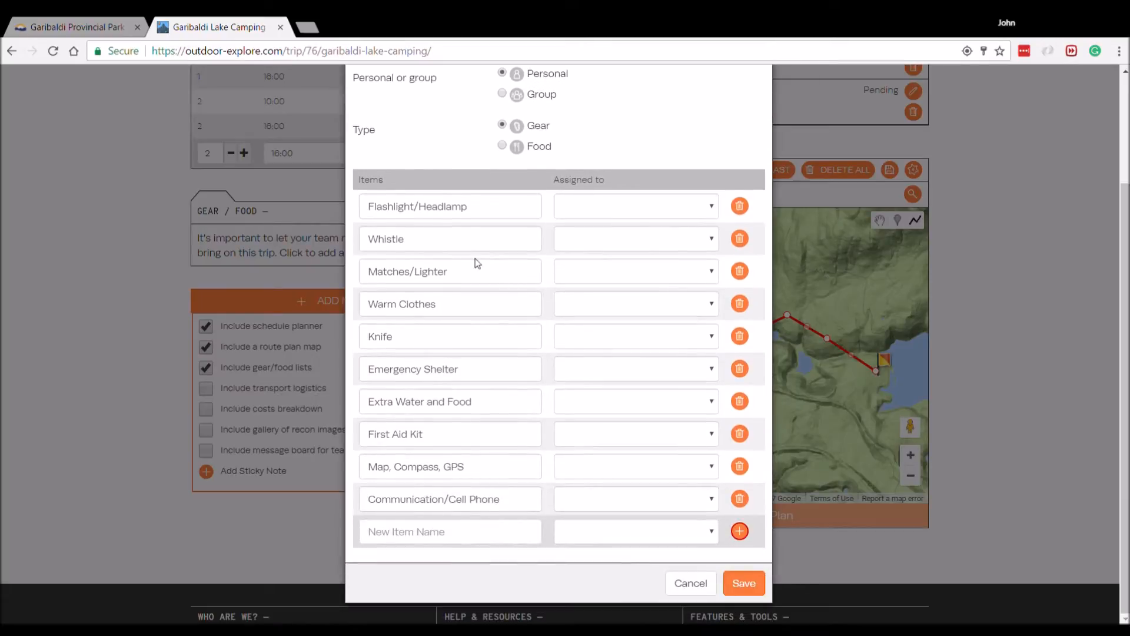
{"action": "left_click", "coordinate": [744, 583]}
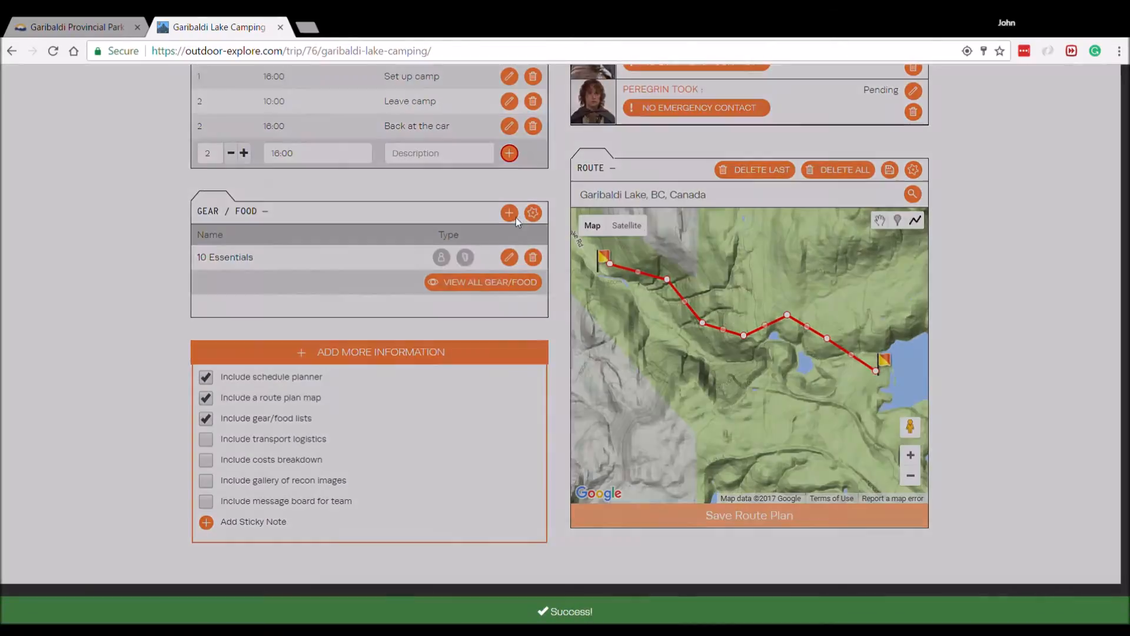
Import the "Camping" kit list and save it to the trip's gear/food section
{"action": "left_click", "coordinate": [516, 217]}
{"action": "left_click", "coordinate": [591, 146]}
{"action": "left_click", "coordinate": [534, 175]}
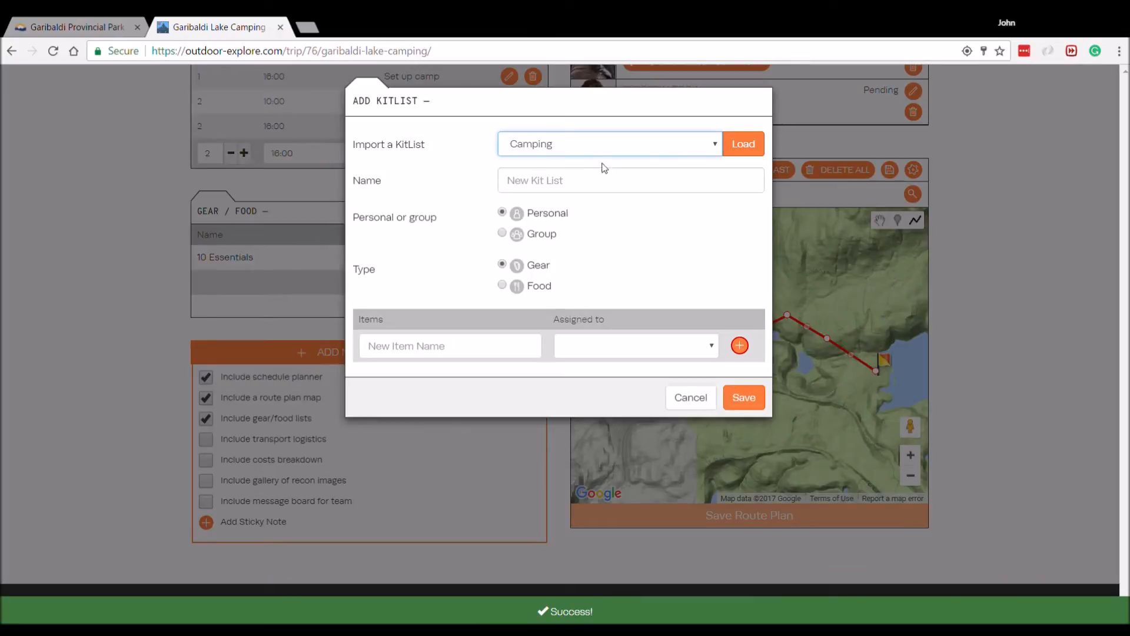
{"action": "left_click", "coordinate": [743, 144]}
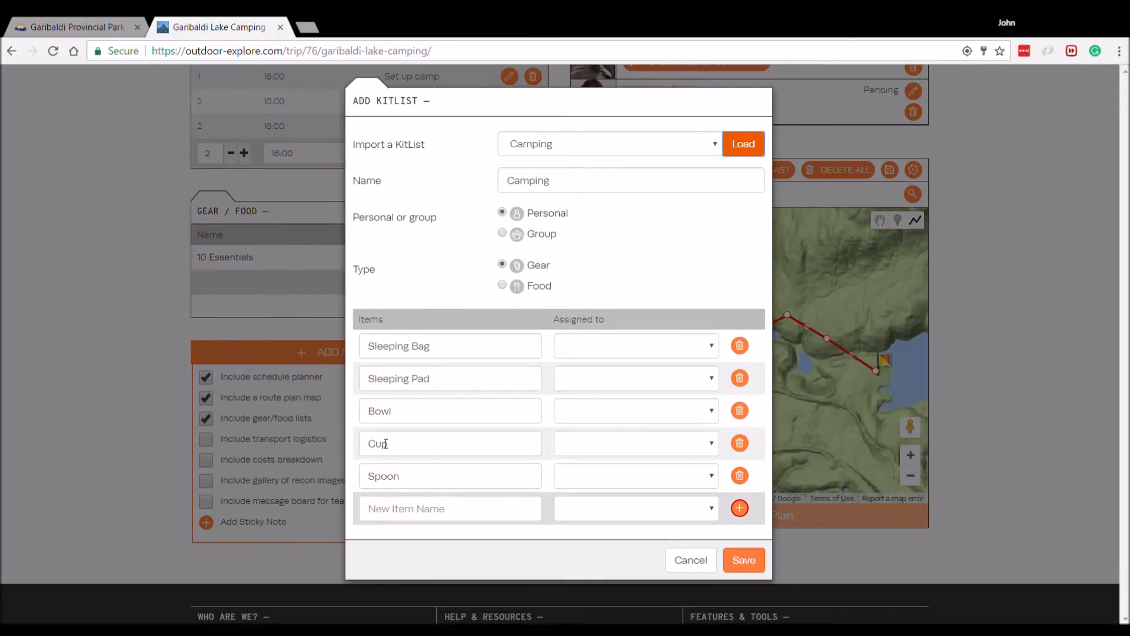
{"action": "left_click", "coordinate": [744, 560]}
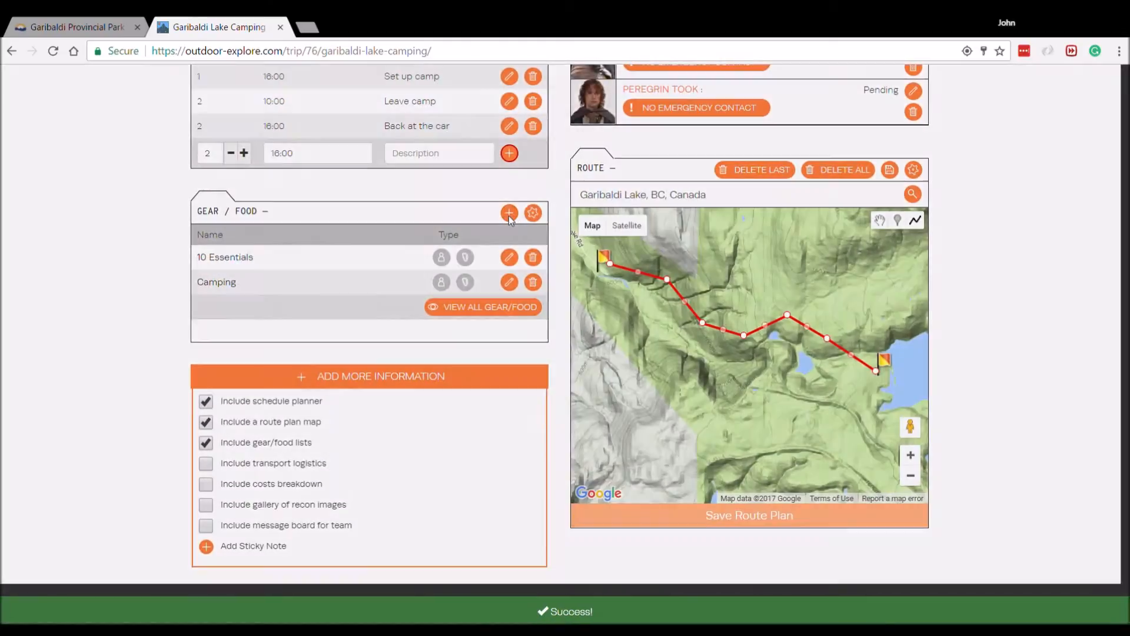
Import the "Hiking" kit list and save it to the trip's gear/food section
{"action": "left_click", "coordinate": [509, 212]}
{"action": "left_click", "coordinate": [603, 144]}
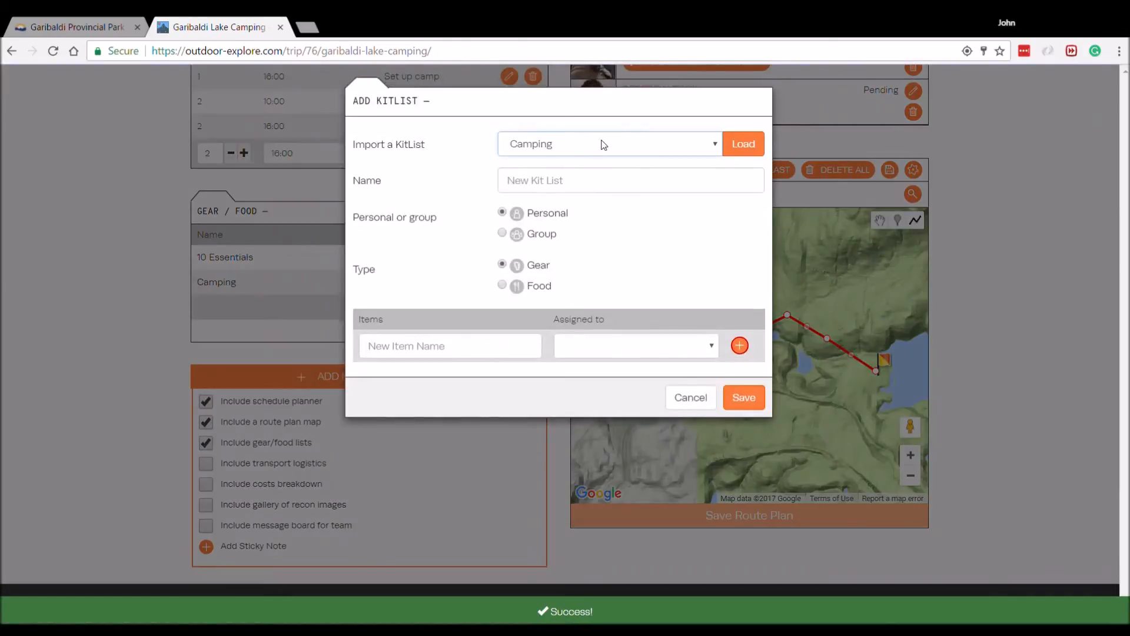
{"action": "left_click", "coordinate": [538, 189]}
{"action": "left_click", "coordinate": [743, 144]}
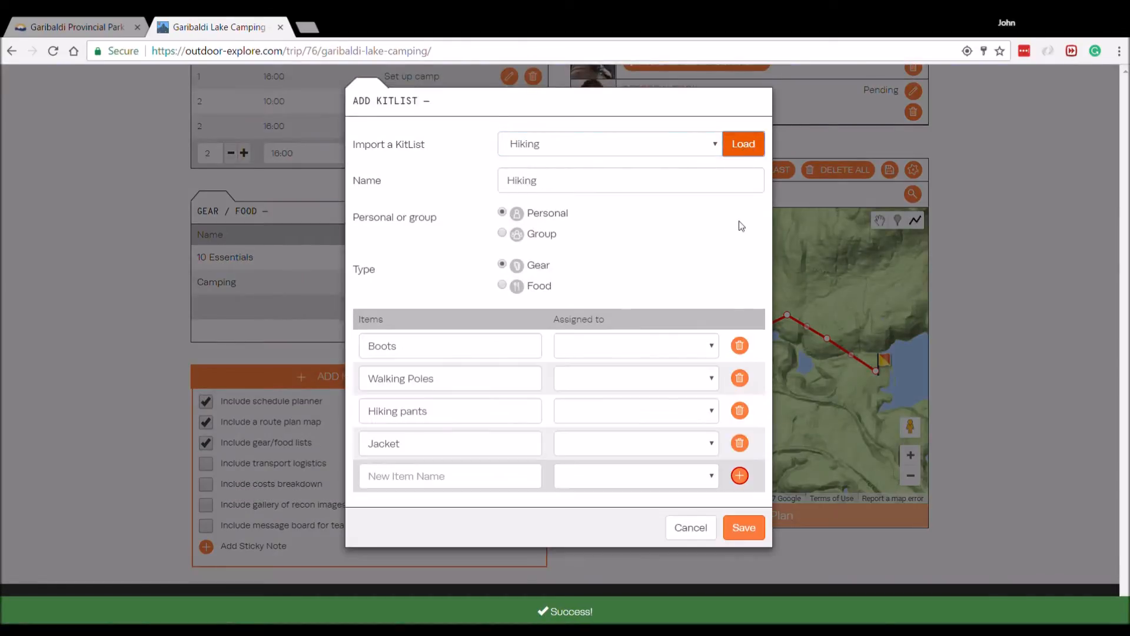
{"action": "left_click", "coordinate": [744, 528]}
Review all items in the trip's combined gear and food lists, and close the overview
{"action": "scroll", "coordinate": [287, 340], "scroll_direction": "down", "scroll_amount": 2}
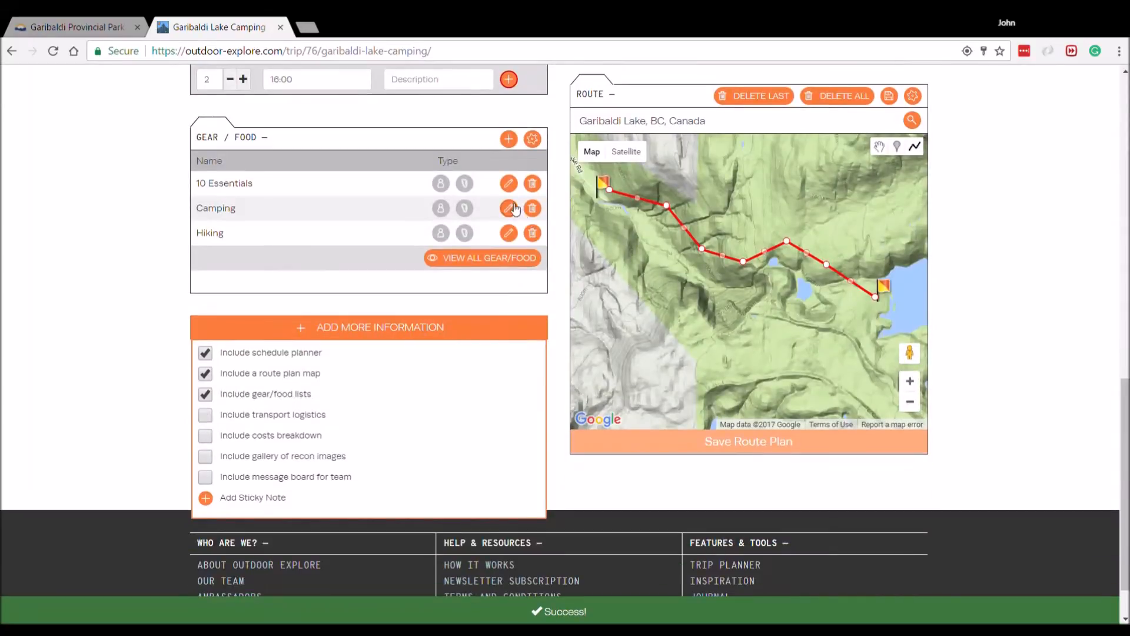
{"action": "left_click", "coordinate": [472, 260]}
{"action": "scroll", "coordinate": [441, 171], "scroll_direction": "down", "scroll_amount": 1}
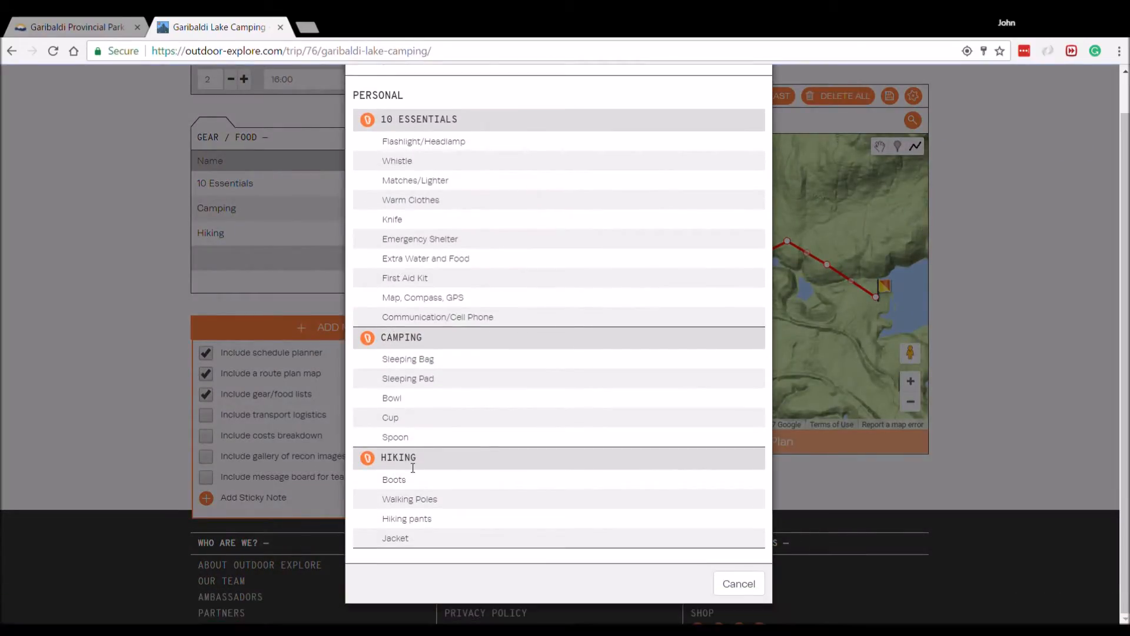
{"action": "left_click", "coordinate": [766, 593]}
Start a new kit list named "Food" as a group list of type Food
{"action": "left_click", "coordinate": [513, 139]}
{"action": "left_click", "coordinate": [555, 180]}
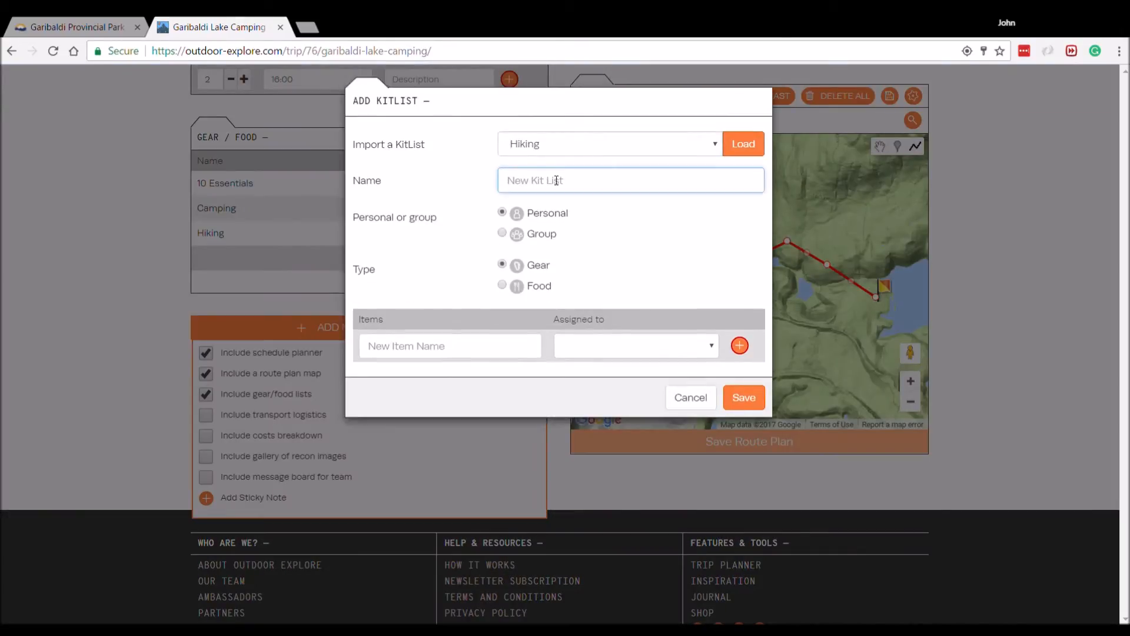
{"action": "type", "text": "Food"}
{"action": "key", "text": "Tab"}
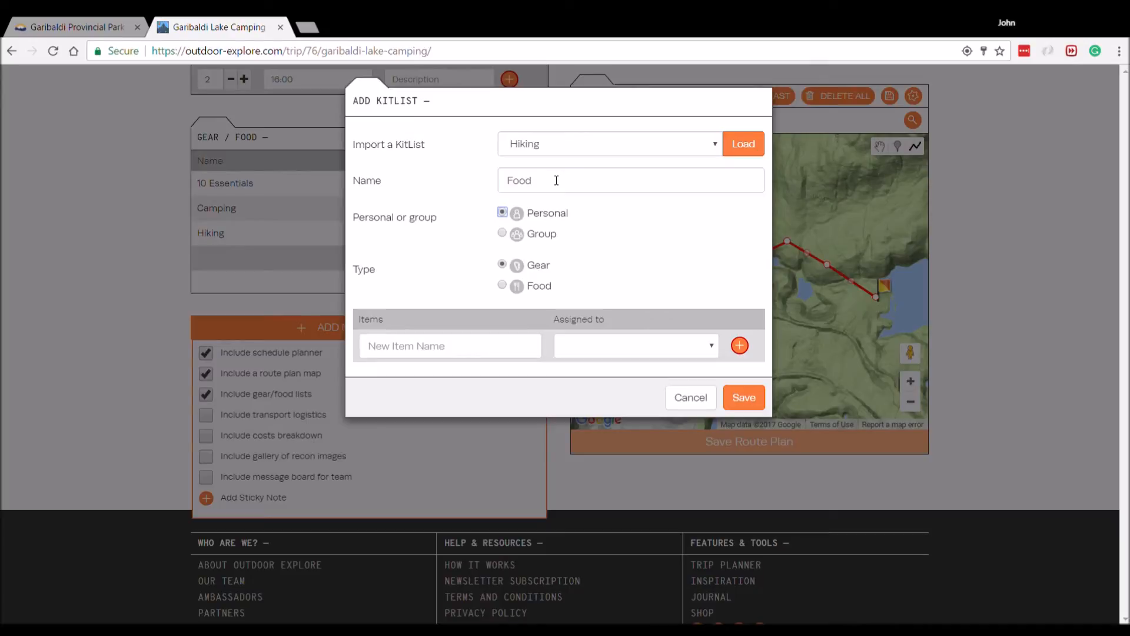
{"action": "left_click", "coordinate": [502, 285]}
Add a "Breakfast" item to the Food list and assign it to the second team member
{"action": "left_click", "coordinate": [471, 355]}
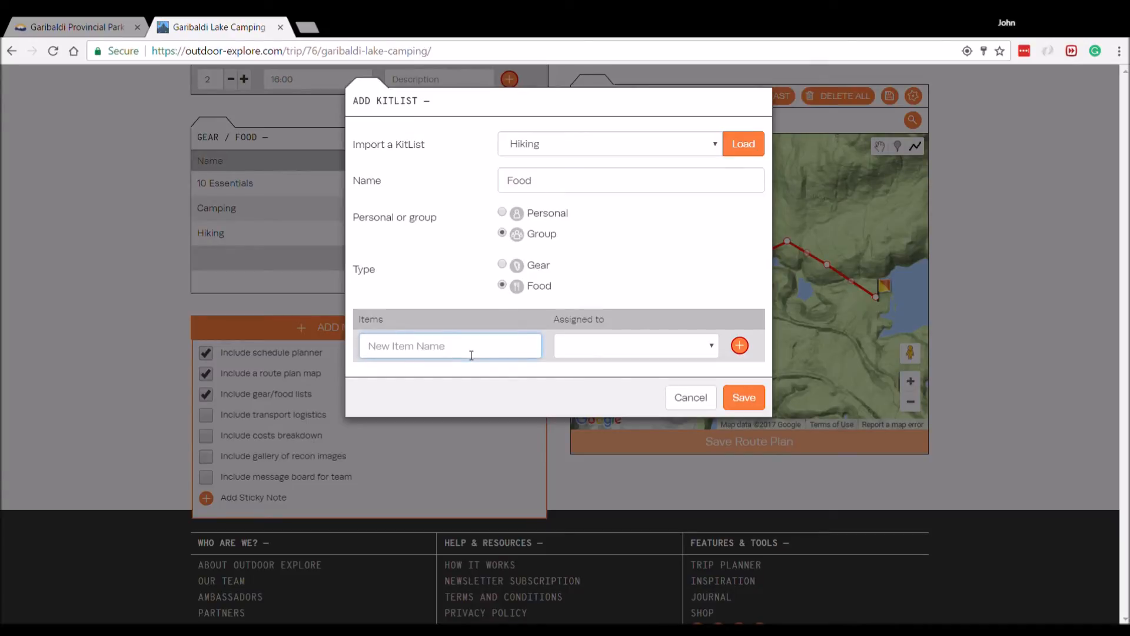
{"action": "type", "text": "Breakfast"}
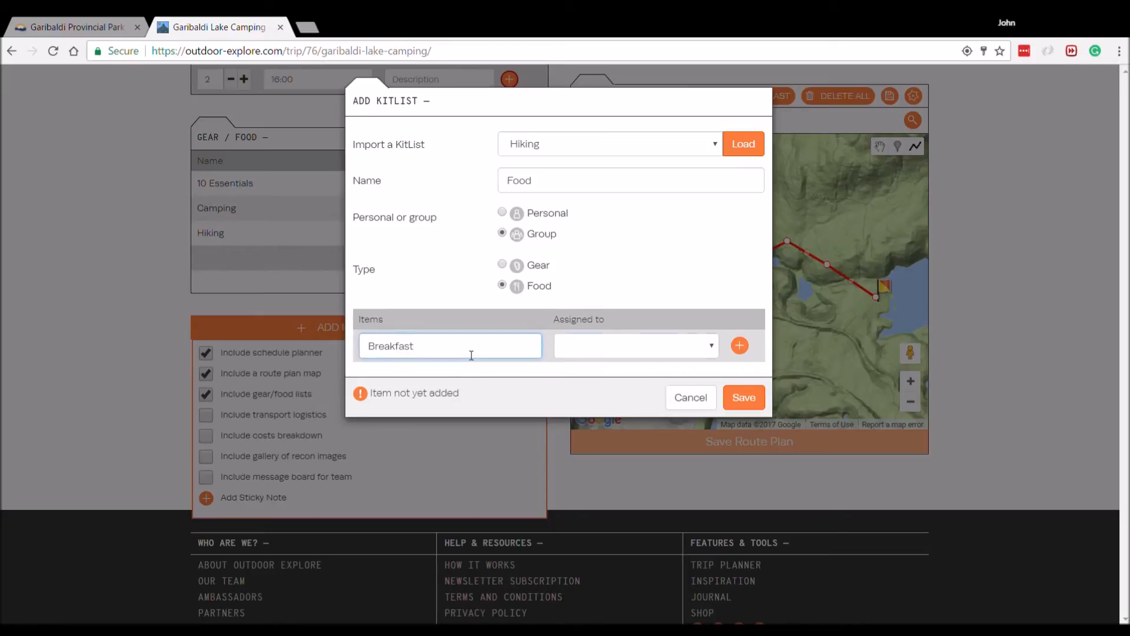
{"action": "key", "text": "Tab"}
{"action": "key", "text": "Down"}
{"action": "key", "text": "Down"}
{"action": "key", "text": "Tab"}
{"action": "key", "text": "Return"}
{"action": "left_click", "coordinate": [511, 379]}
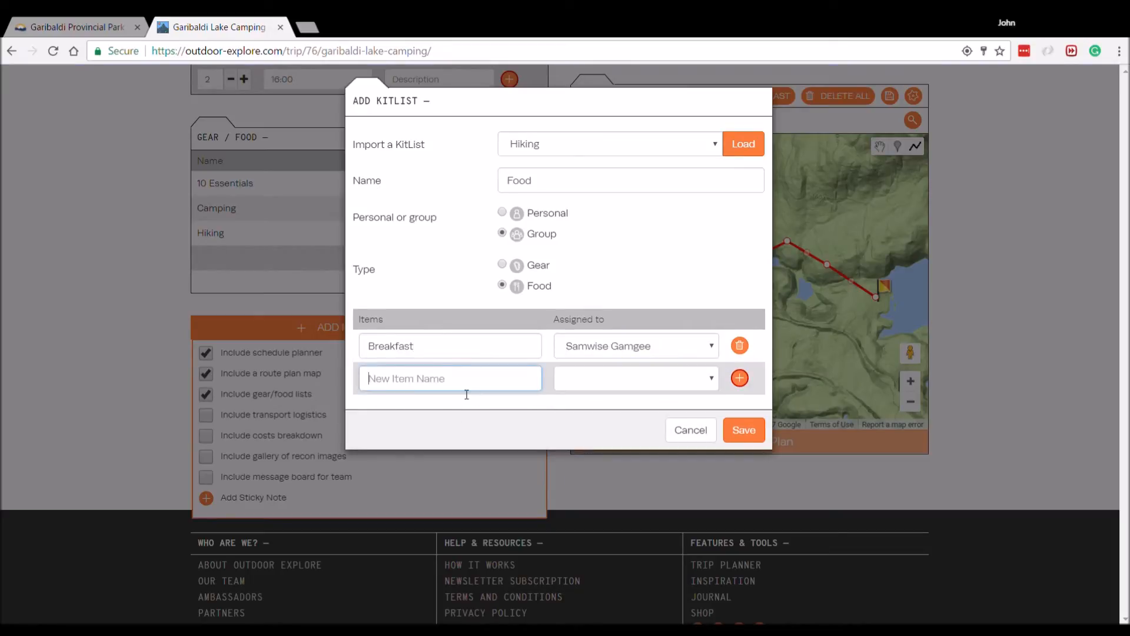
Add a "Dinner" item assigned to a team member to the Food list, and save the list
{"action": "type", "text": "Dinner"}
{"action": "key", "text": "Tab"}
{"action": "key", "text": "Down"}
{"action": "key", "text": "Tab"}
{"action": "key", "text": "Return"}
{"action": "left_click", "coordinate": [744, 471]}
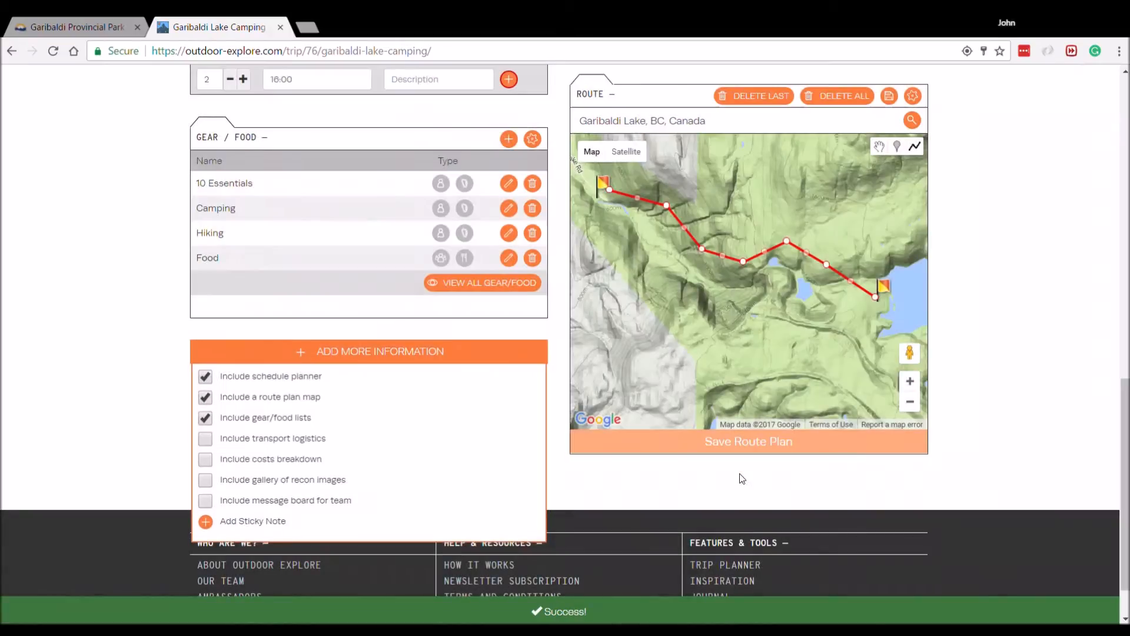
Include transport logistics in the trip plan and save a note stating which team member will drive
{"action": "scroll", "coordinate": [24, 333], "scroll_direction": "down", "scroll_amount": 1}
{"action": "left_click", "coordinate": [277, 379]}
{"action": "left_click", "coordinate": [352, 336]}
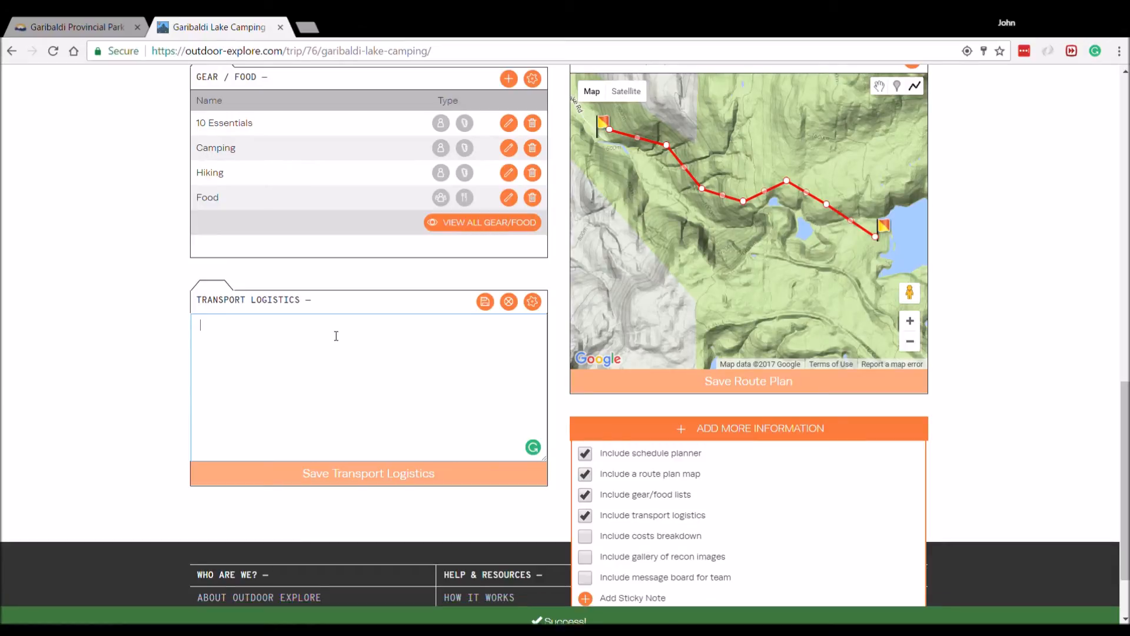
{"action": "type", "text": "Sam will drive"}
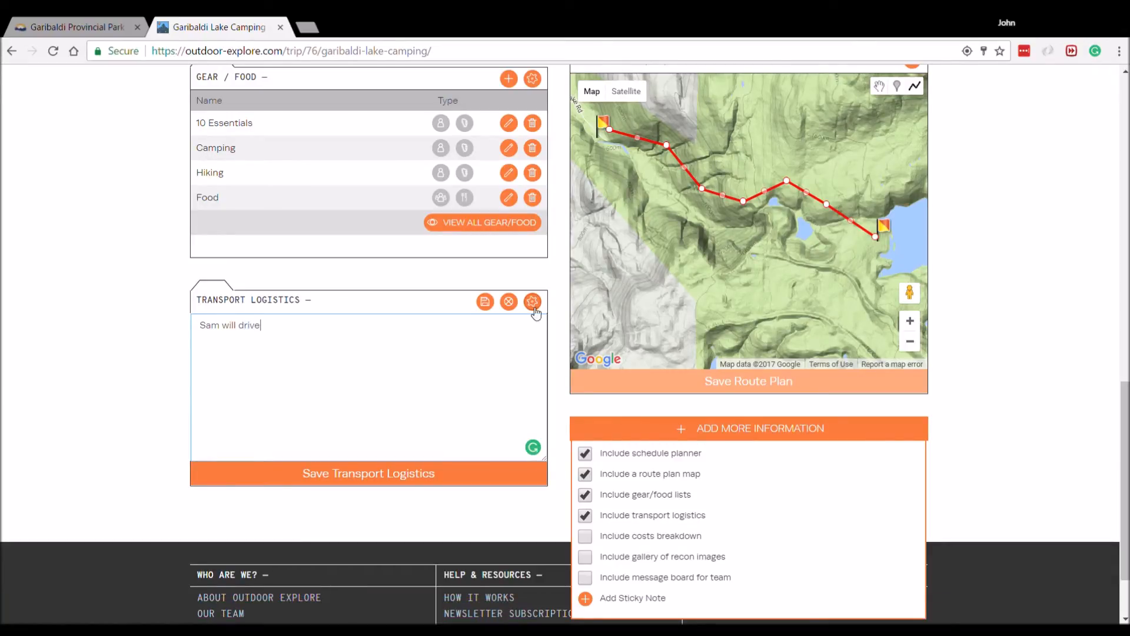
{"action": "left_click", "coordinate": [487, 304]}
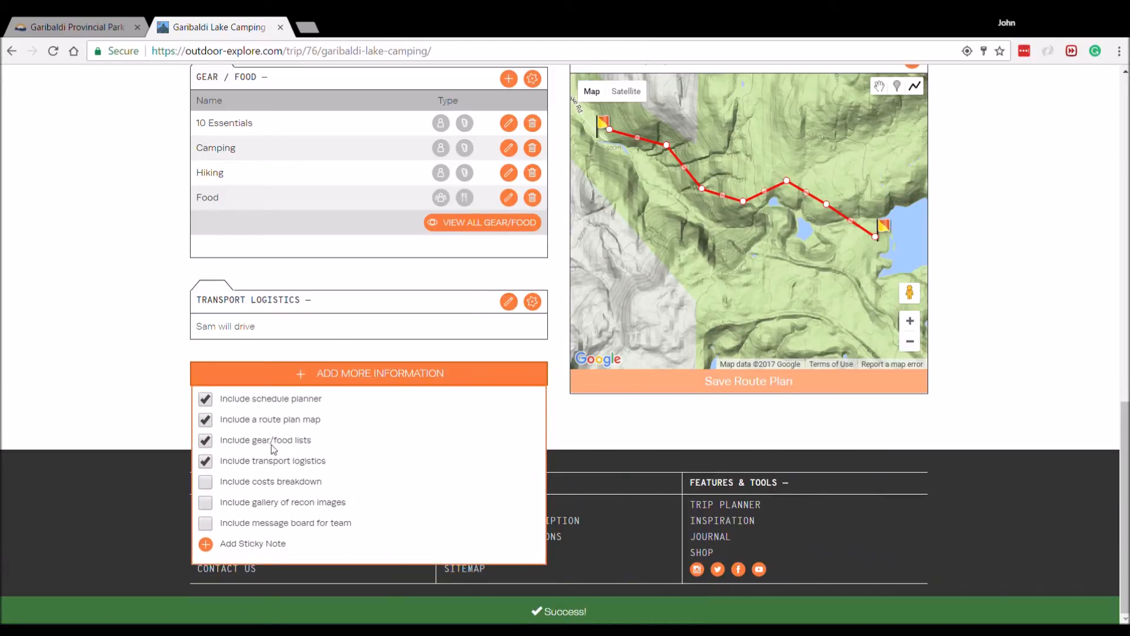
Include a costs breakdown in the trip plan and add "Camping fees" at $10 per person
{"action": "left_click", "coordinate": [256, 483]}
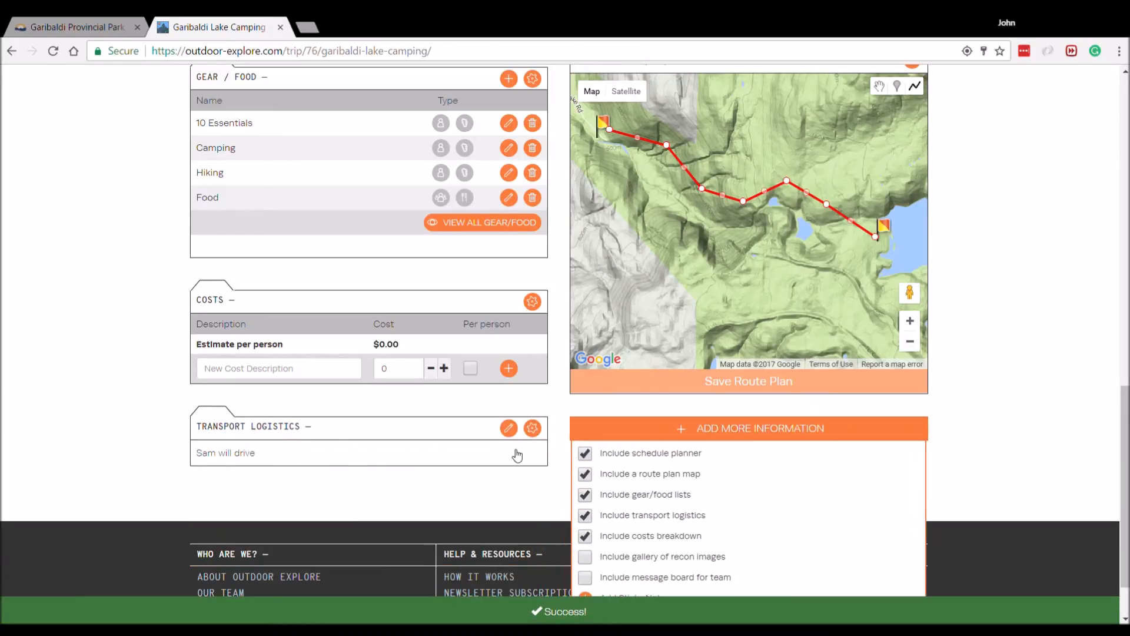
{"action": "scroll", "coordinate": [429, 373], "scroll_direction": "up", "scroll_amount": 6}
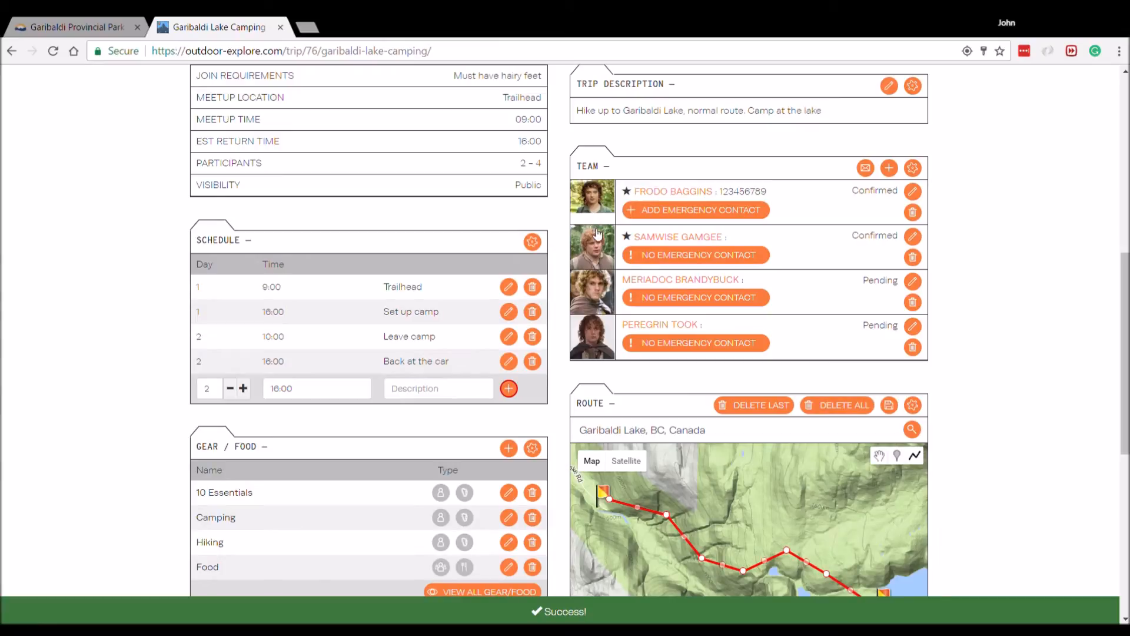
{"action": "scroll", "coordinate": [214, 365], "scroll_direction": "down", "scroll_amount": 6}
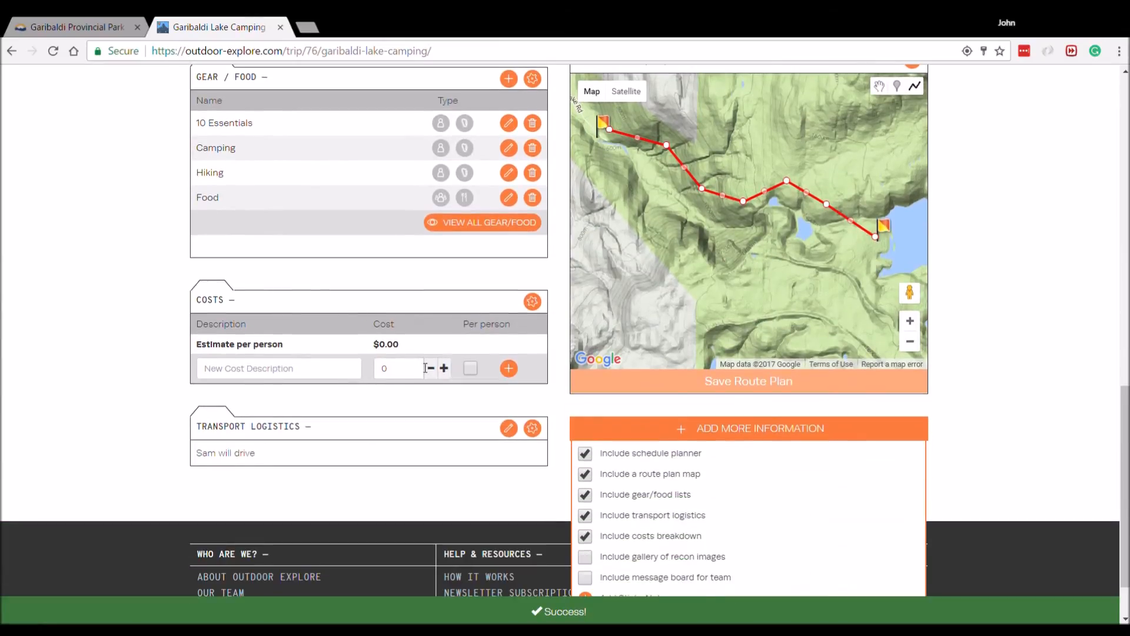
{"action": "left_click", "coordinate": [223, 375]}
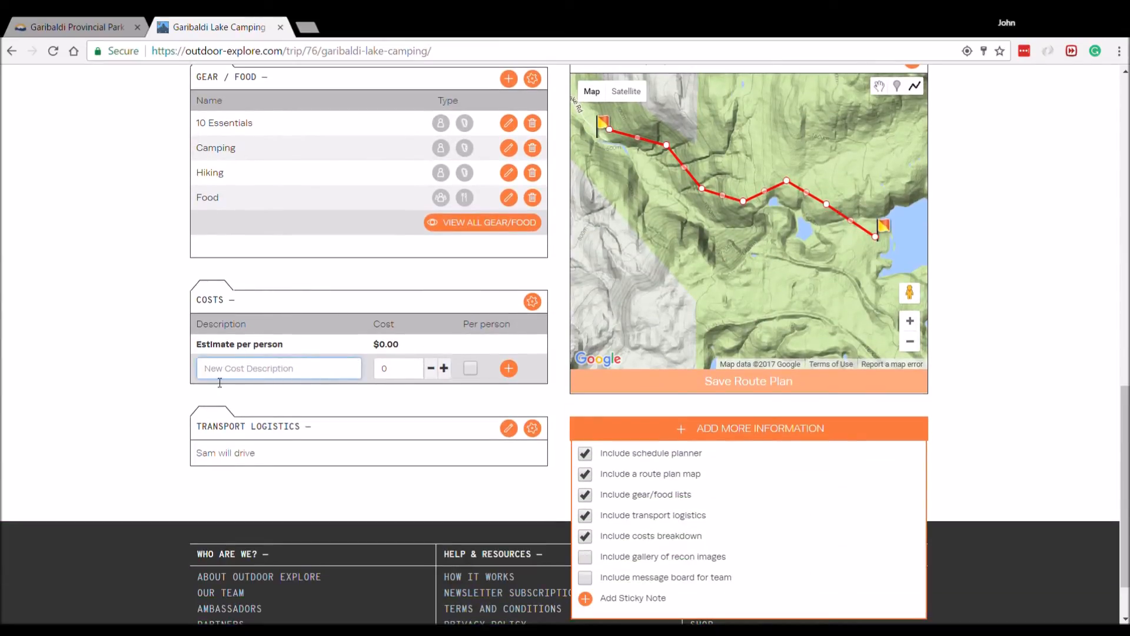
{"action": "type", "text": "Camping fees"}
{"action": "left_click", "coordinate": [387, 370]}
{"action": "type", "text": "10"}
{"action": "left_click", "coordinate": [470, 368]}
{"action": "left_click", "coordinate": [509, 368]}
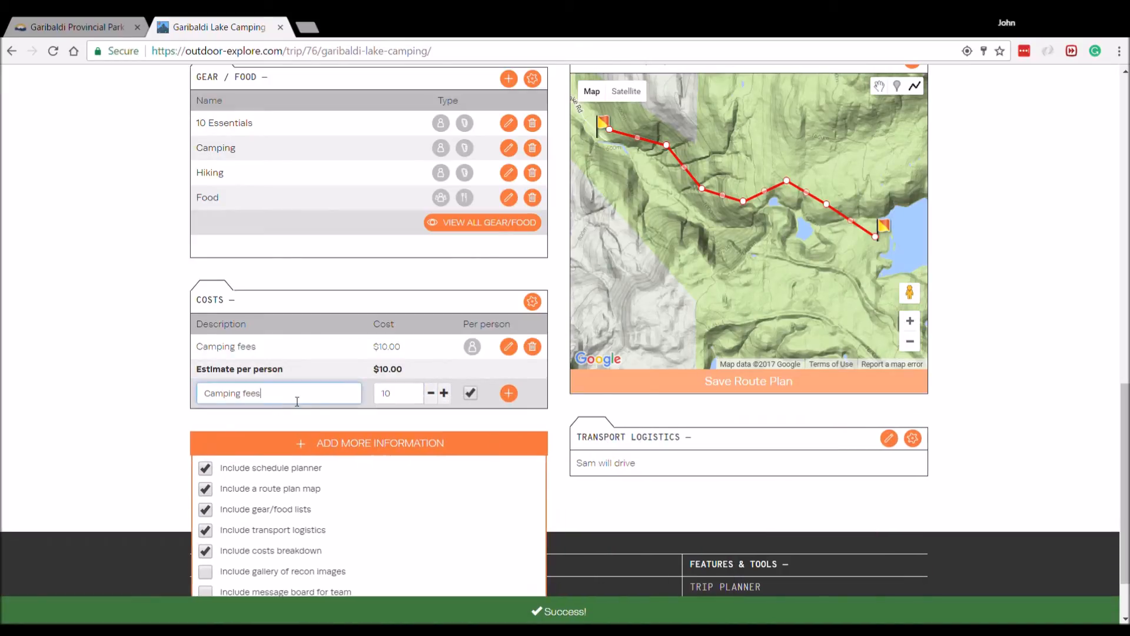
Add a "Gas" cost of $20 shared by the group rather than charged per person
{"action": "left_click_drag", "start_coordinate": [275, 405], "coordinate": [149, 402]}
{"action": "type", "text": "Gas"}
{"action": "left_click", "coordinate": [385, 393]}
{"action": "key", "text": "BackSpace"}
{"action": "type", "text": "2"}
{"action": "left_click", "coordinate": [470, 394]}
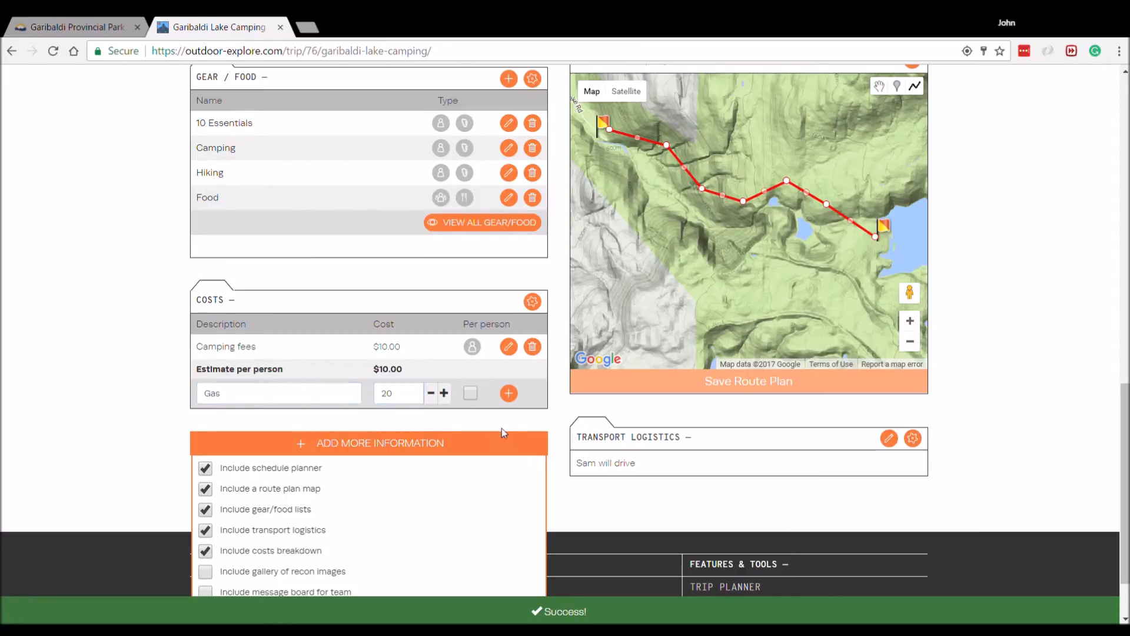
{"action": "left_click", "coordinate": [515, 396]}
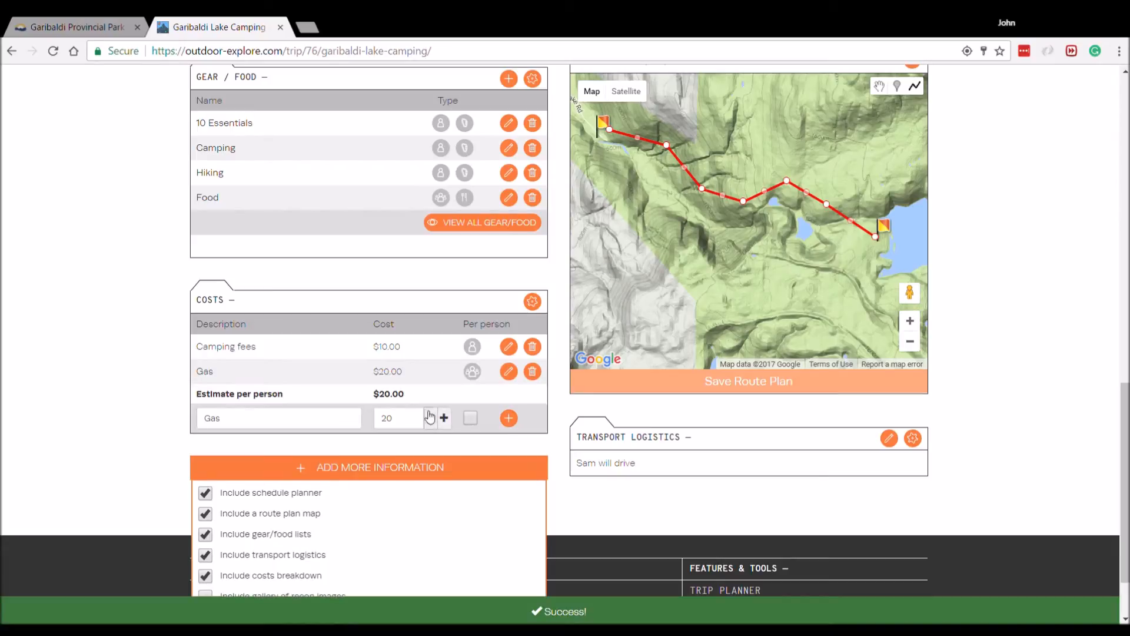
Include a gallery of recon images in the trip plan and upload three lake photos to it
{"action": "scroll", "coordinate": [116, 371], "scroll_direction": "down", "scroll_amount": 2}
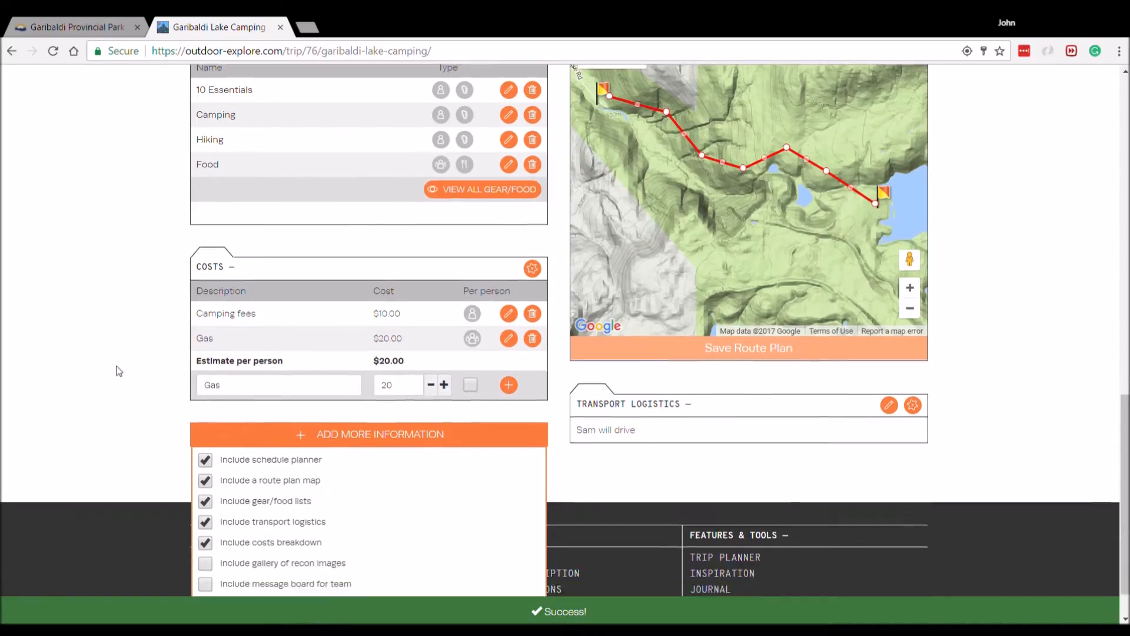
{"action": "left_click", "coordinate": [245, 516]}
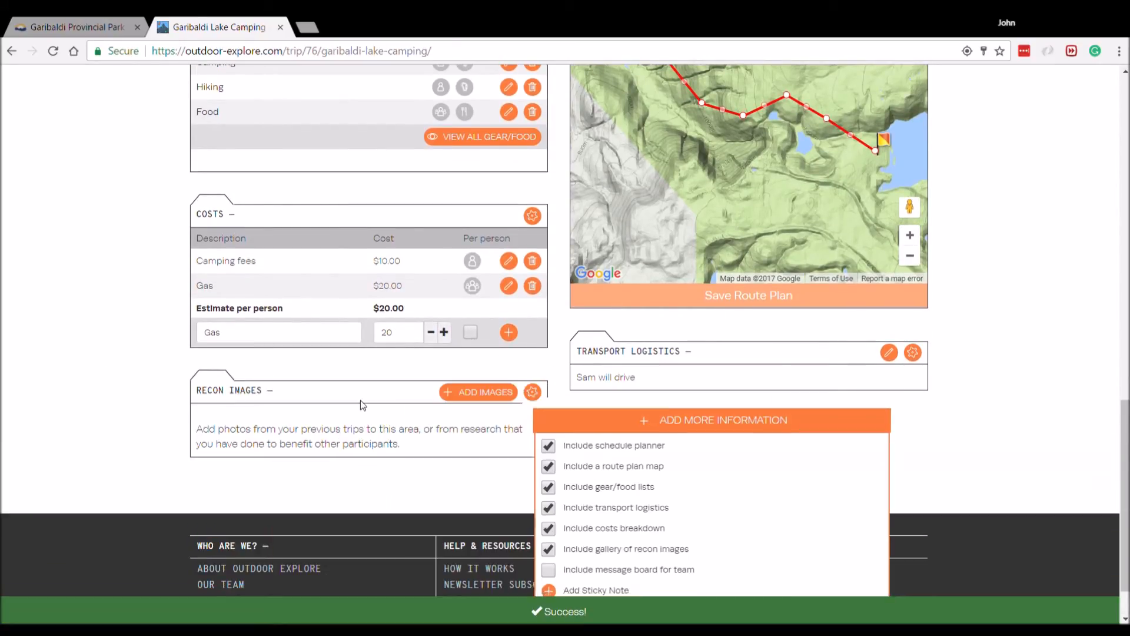
{"action": "left_click", "coordinate": [492, 392]}
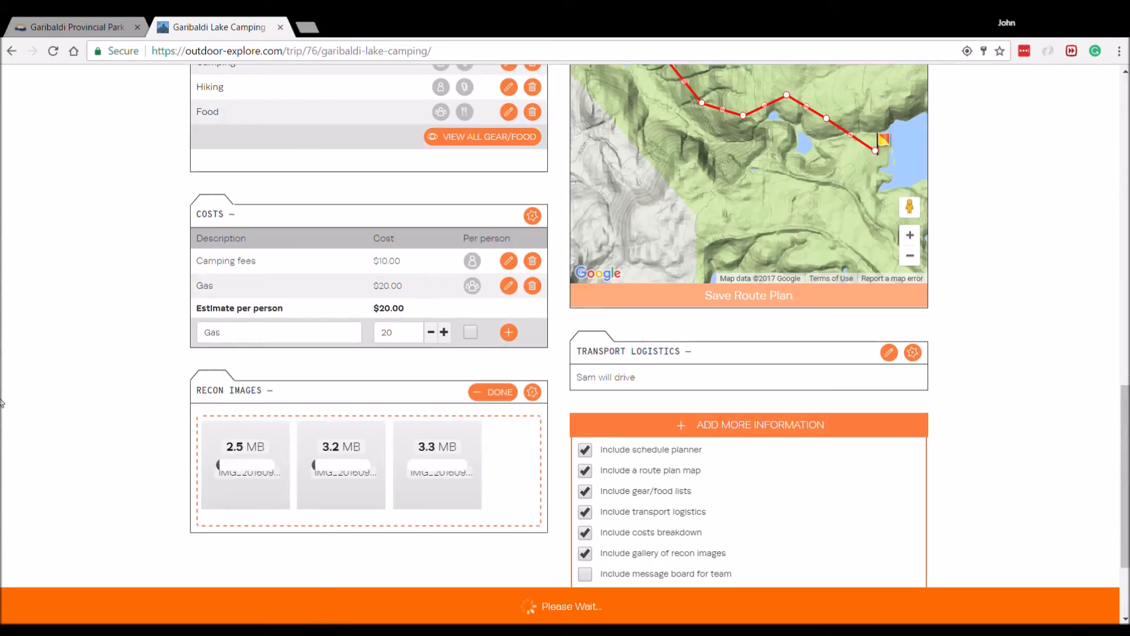
Include the team message board in the trip plan and post the message "Really Excited!"
{"action": "scroll", "coordinate": [2, 398], "scroll_direction": "down", "scroll_amount": 3}
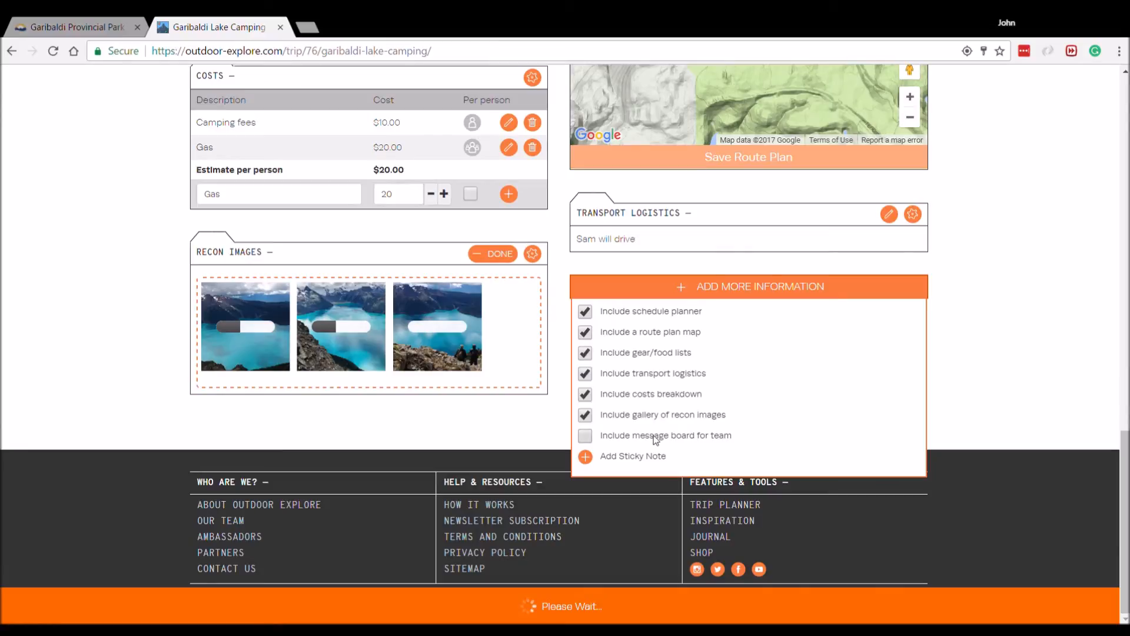
{"action": "left_click", "coordinate": [658, 439]}
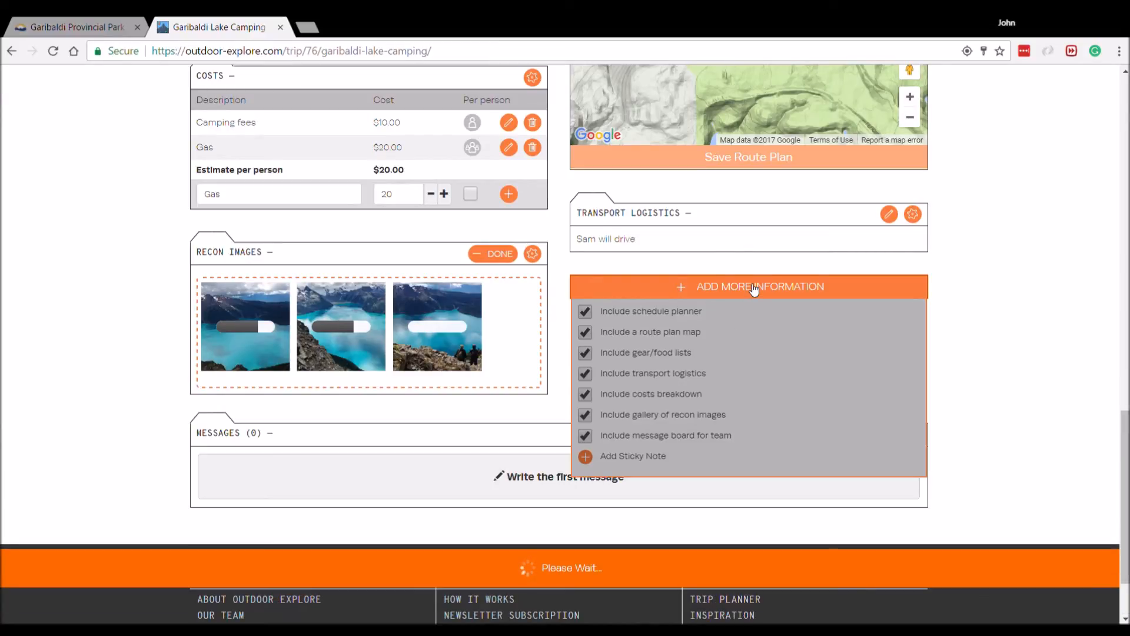
{"action": "left_click", "coordinate": [754, 289]}
{"action": "scroll", "coordinate": [674, 344], "scroll_direction": "down", "scroll_amount": 2}
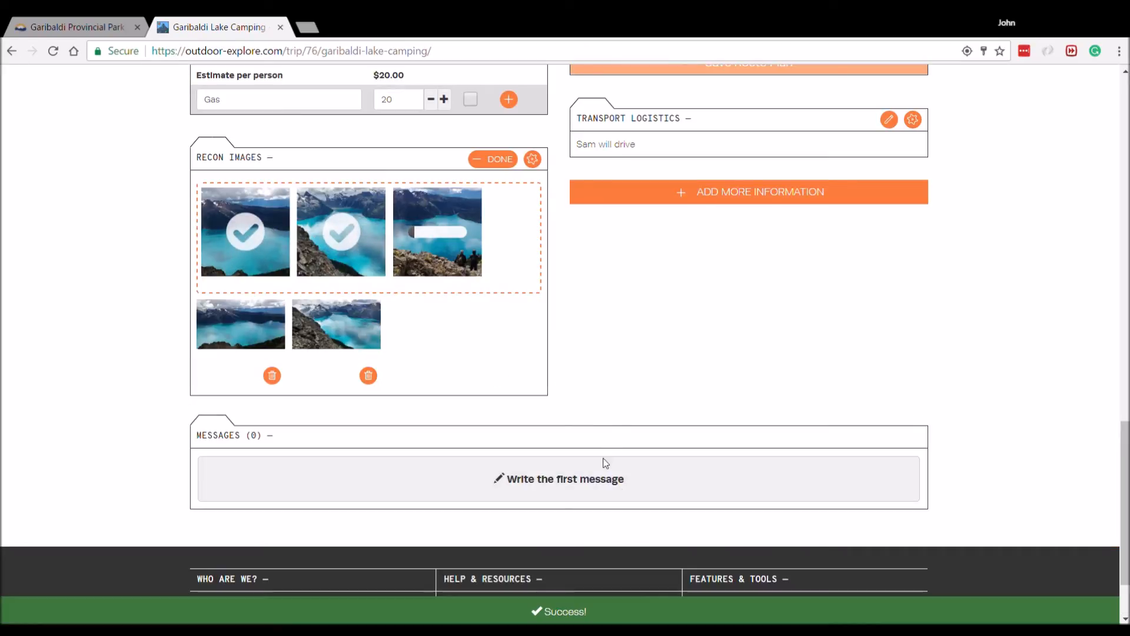
{"action": "left_click", "coordinate": [606, 468]}
{"action": "left_click", "coordinate": [480, 158]}
{"action": "type", "text": "Really Excited!"}
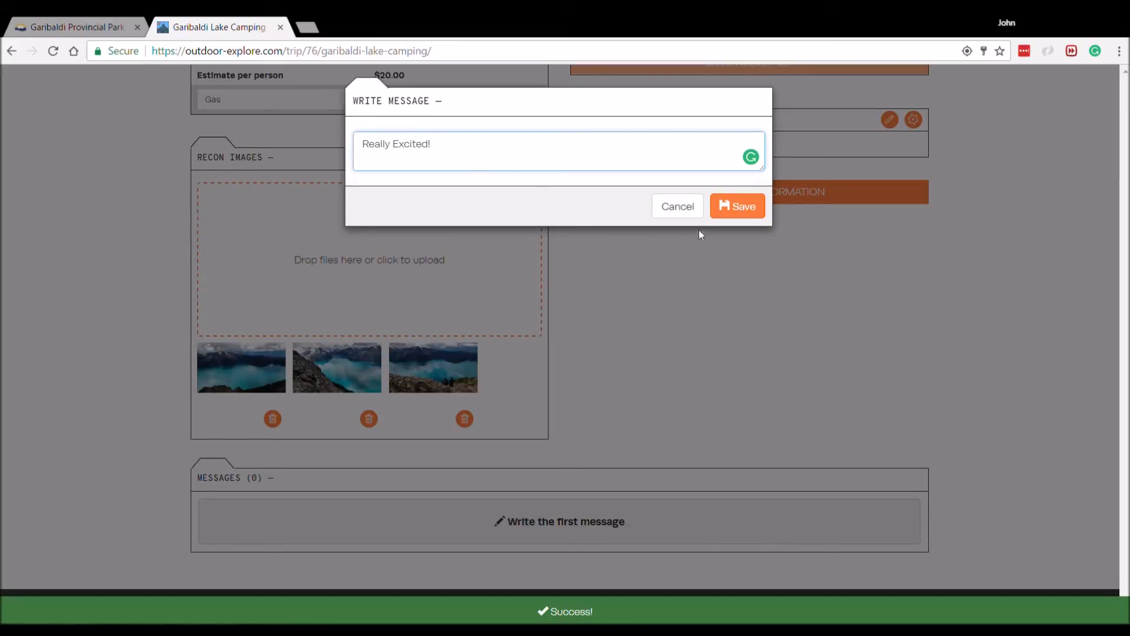
{"action": "left_click", "coordinate": [736, 207]}
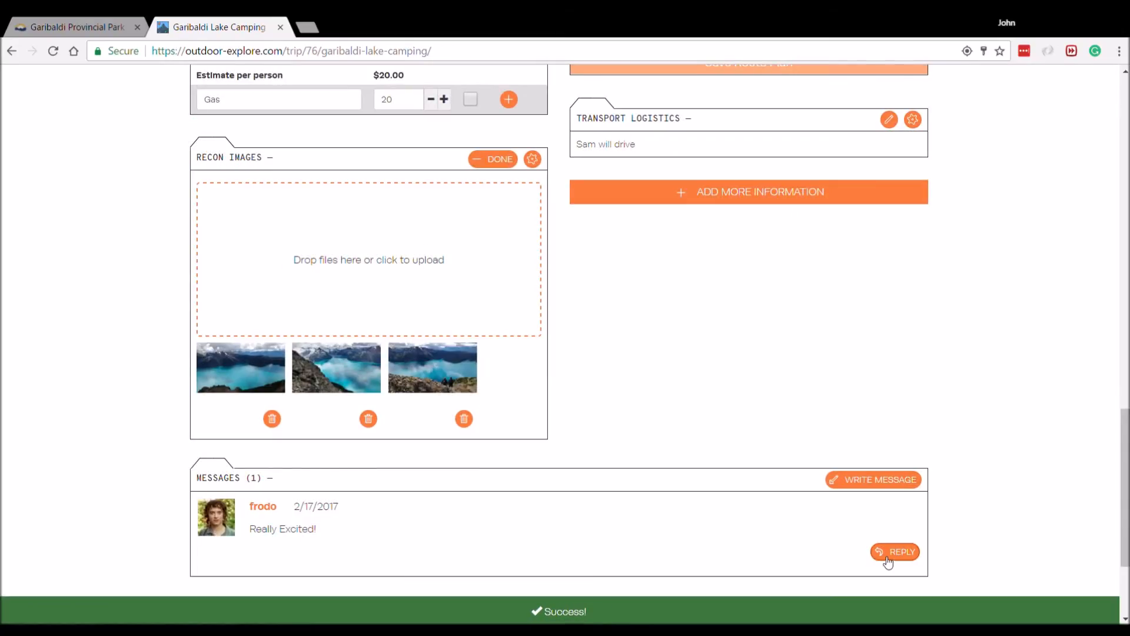
{"action": "left_click", "coordinate": [889, 554]}
{"action": "left_click", "coordinate": [690, 208]}
Finish adding recon images and view all three photos enlarged
{"action": "left_click", "coordinate": [511, 163]}
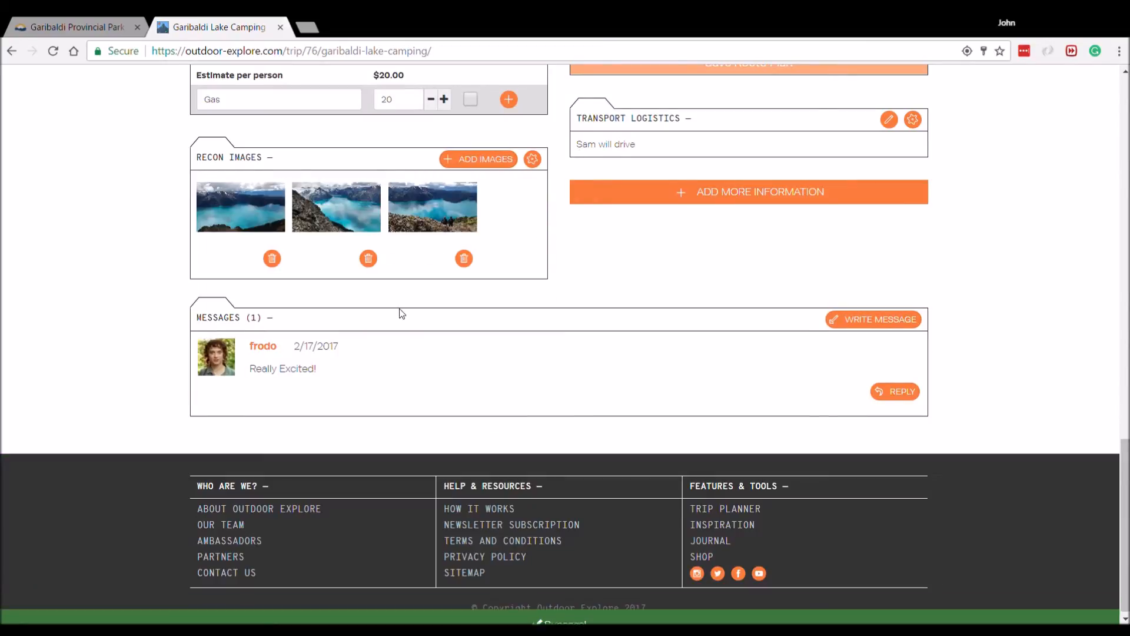
{"action": "left_click", "coordinate": [237, 209]}
{"action": "key", "text": "Right"}
{"action": "key", "text": "Right"}
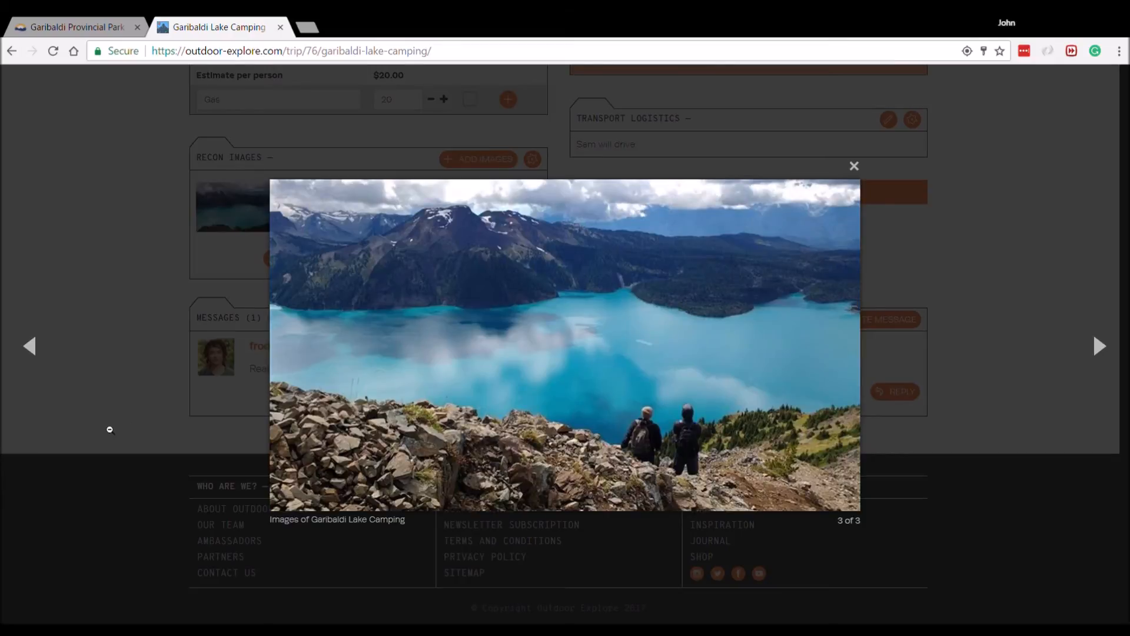
{"action": "left_click", "coordinate": [81, 233]}
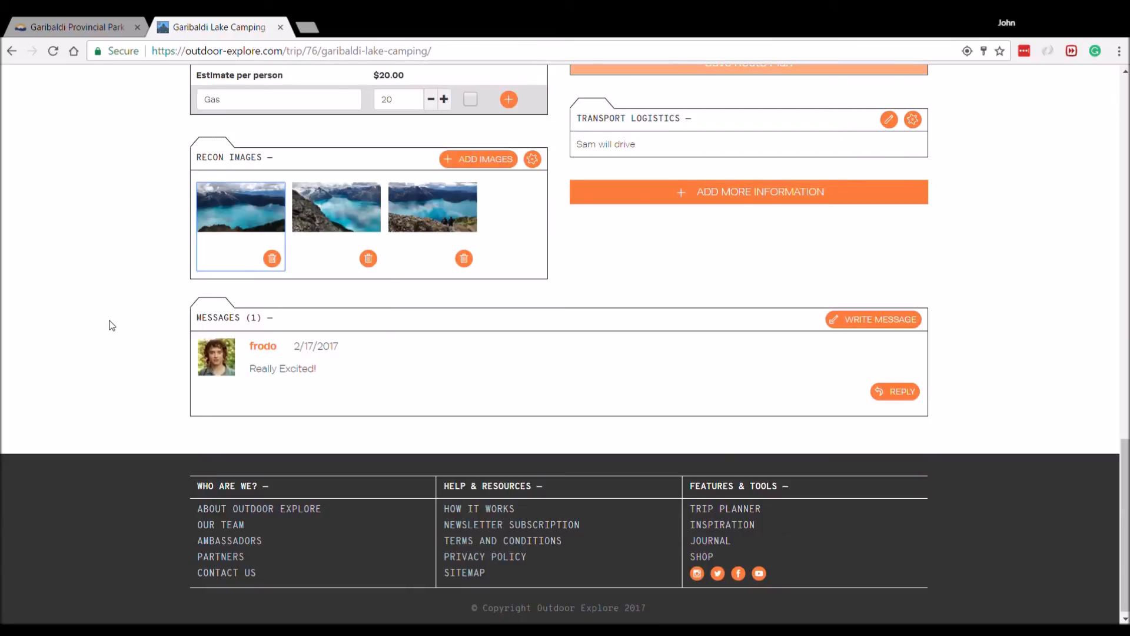
Add a sticky note to the trip plan, make it public, and title it "Camping Fees"
{"action": "left_click", "coordinate": [802, 198]}
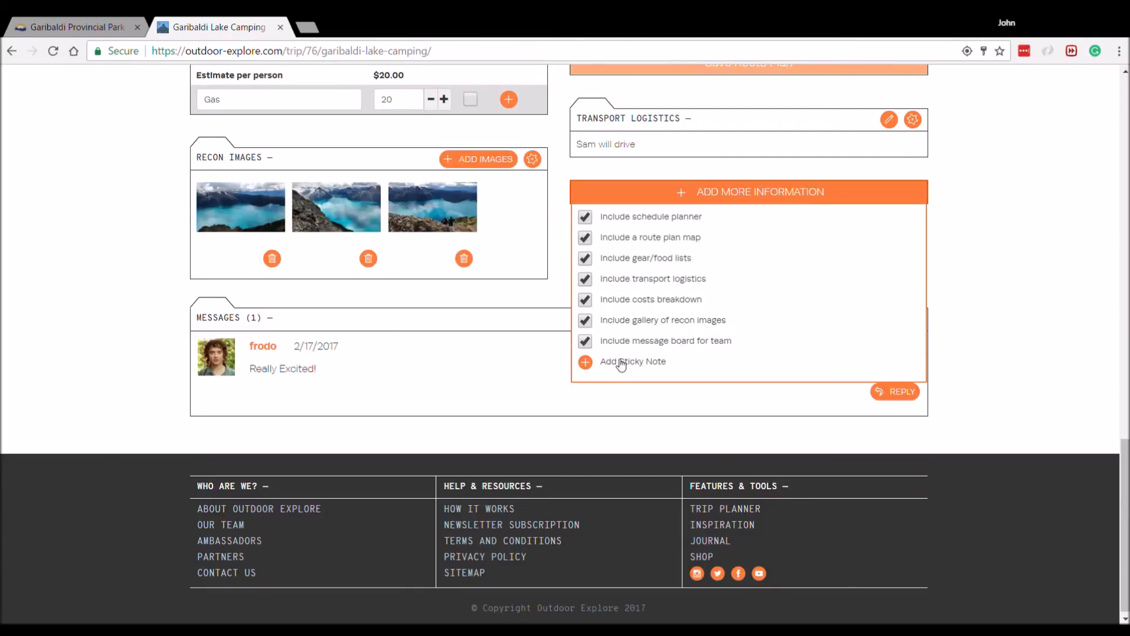
{"action": "left_click", "coordinate": [620, 362]}
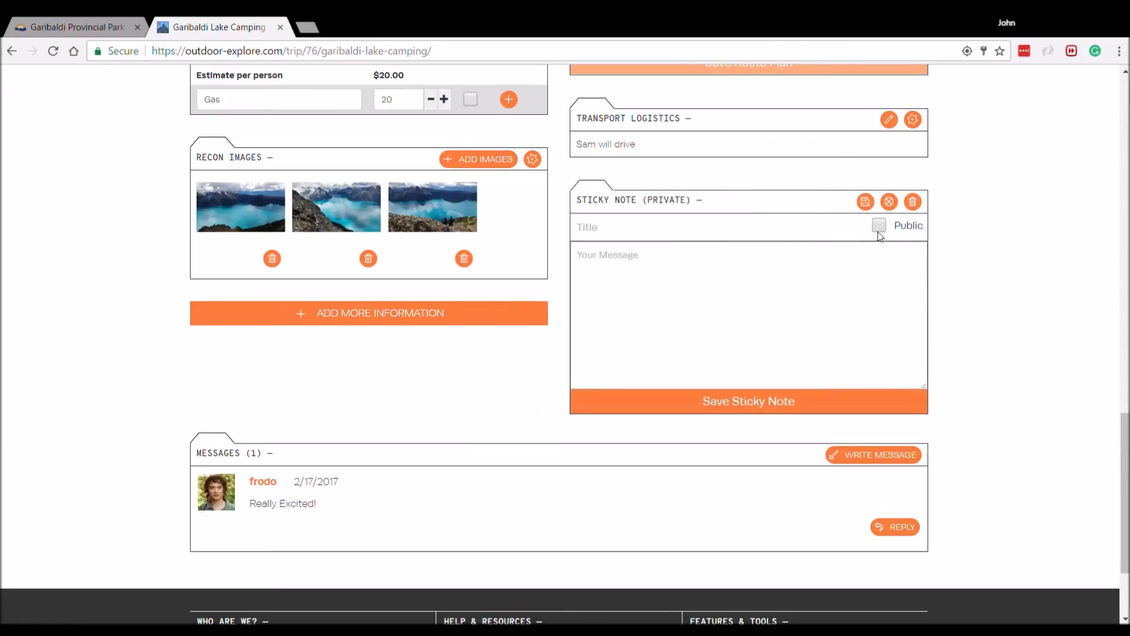
{"action": "left_click", "coordinate": [879, 225]}
{"action": "left_click", "coordinate": [592, 230]}
{"action": "type", "text": "Gamping Fees"}
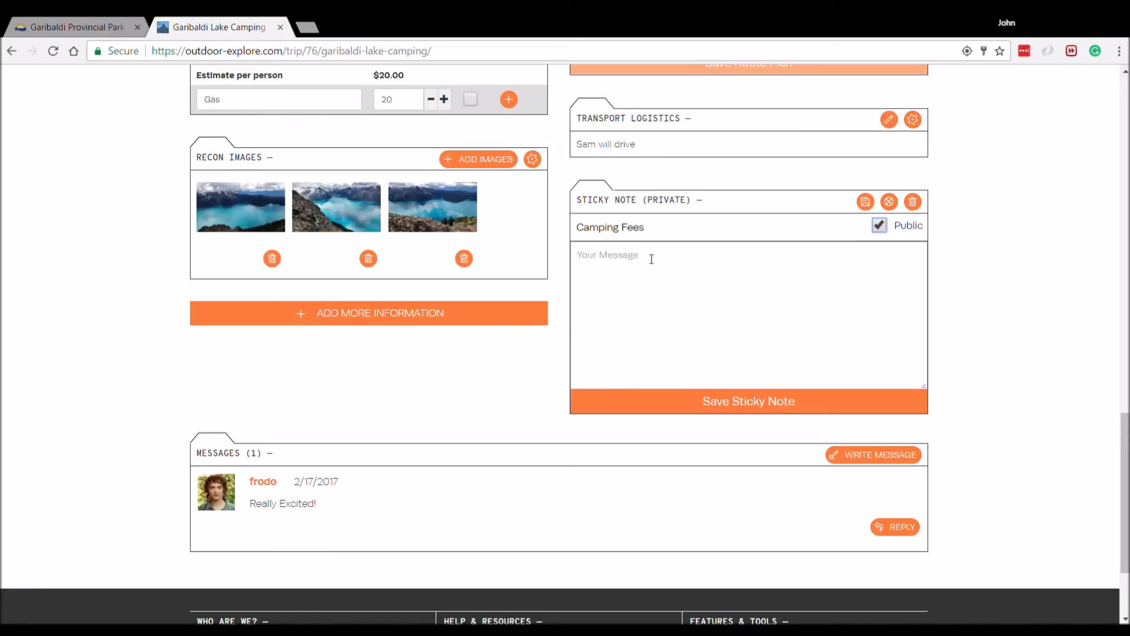
Copy the Garibaldi Provincial Park page's web address into the Camping Fees sticky note and save the note
{"action": "left_click", "coordinate": [94, 27]}
{"action": "key", "text": "ctrl+c"}
{"action": "left_click", "coordinate": [214, 26]}
{"action": "left_click", "coordinate": [729, 288]}
{"action": "key", "text": "ctrl+v"}
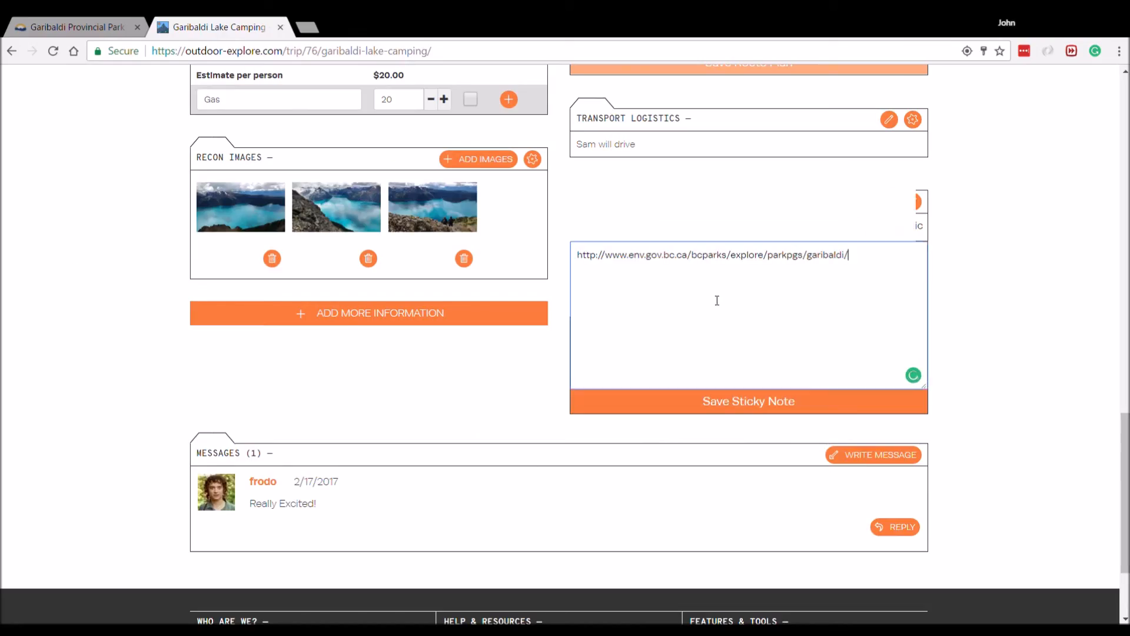
{"action": "left_click", "coordinate": [749, 401]}
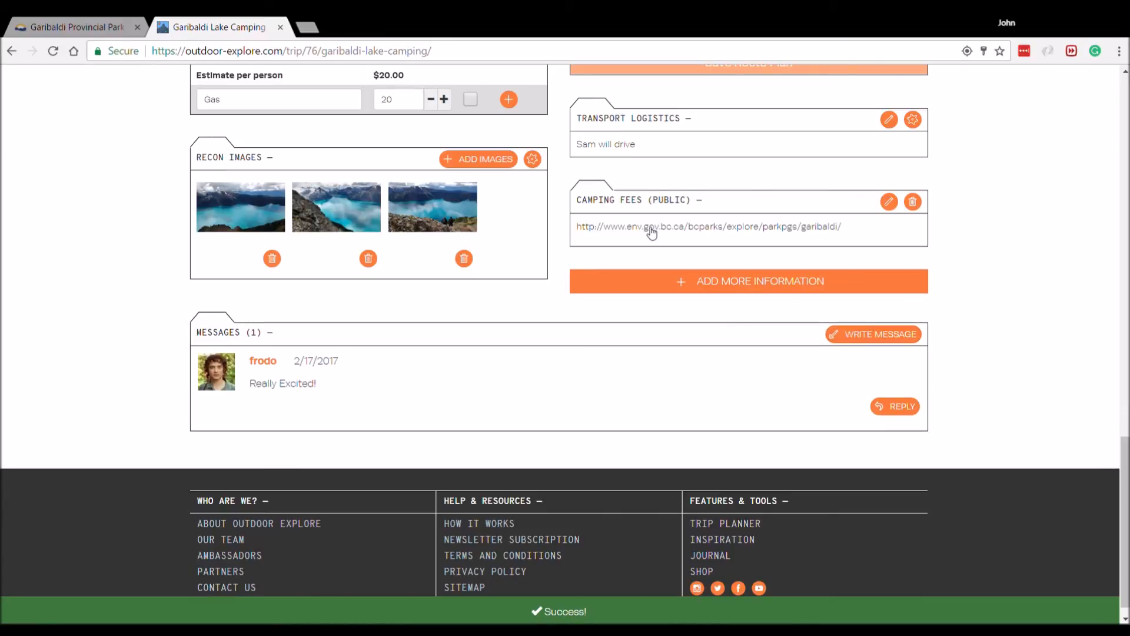
Replace the trip page's banner image with a photo of the turquoise lake
{"action": "scroll", "coordinate": [1040, 379], "scroll_direction": "up", "scroll_amount": 5}
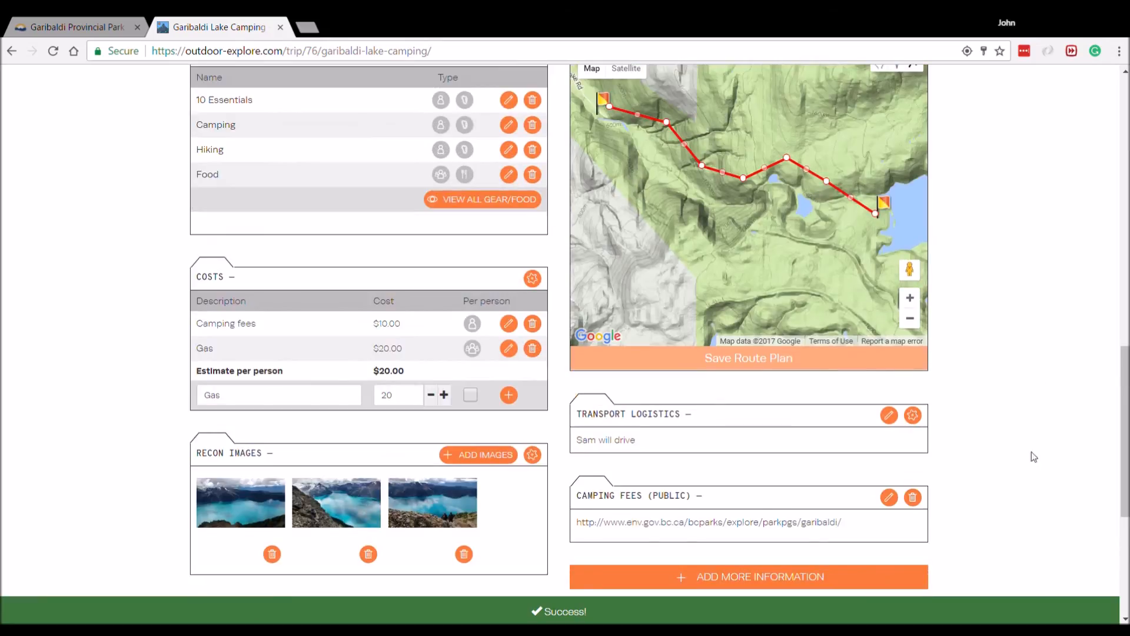
{"action": "scroll", "coordinate": [1025, 440], "scroll_direction": "down", "scroll_amount": 5}
{"action": "scroll", "coordinate": [1041, 371], "scroll_direction": "up", "scroll_amount": 15}
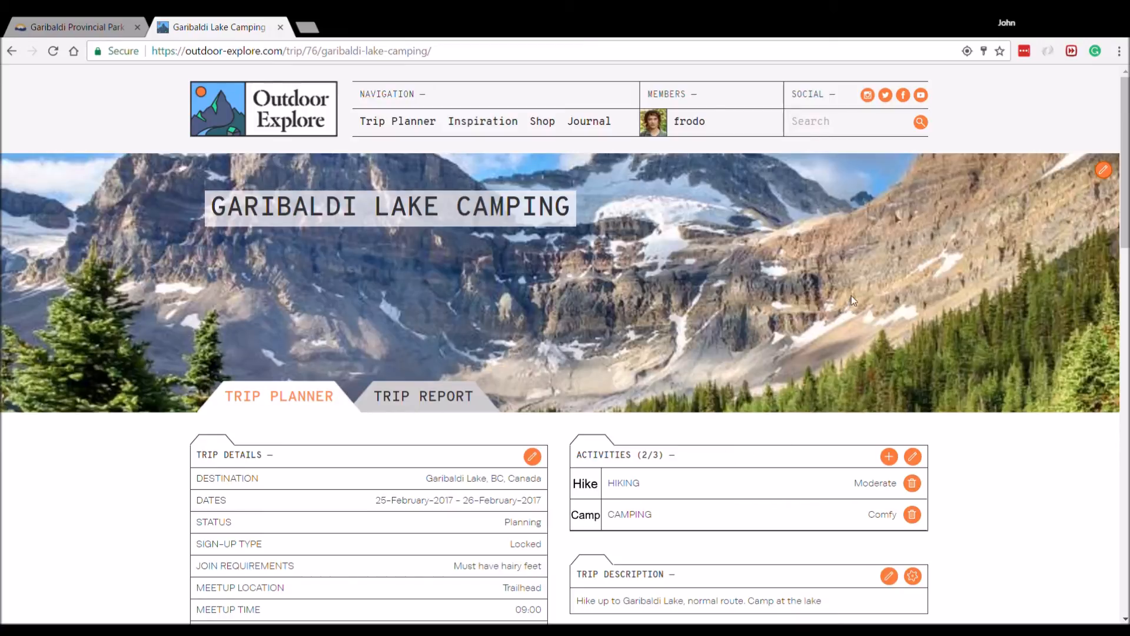
{"action": "left_click", "coordinate": [876, 615]}
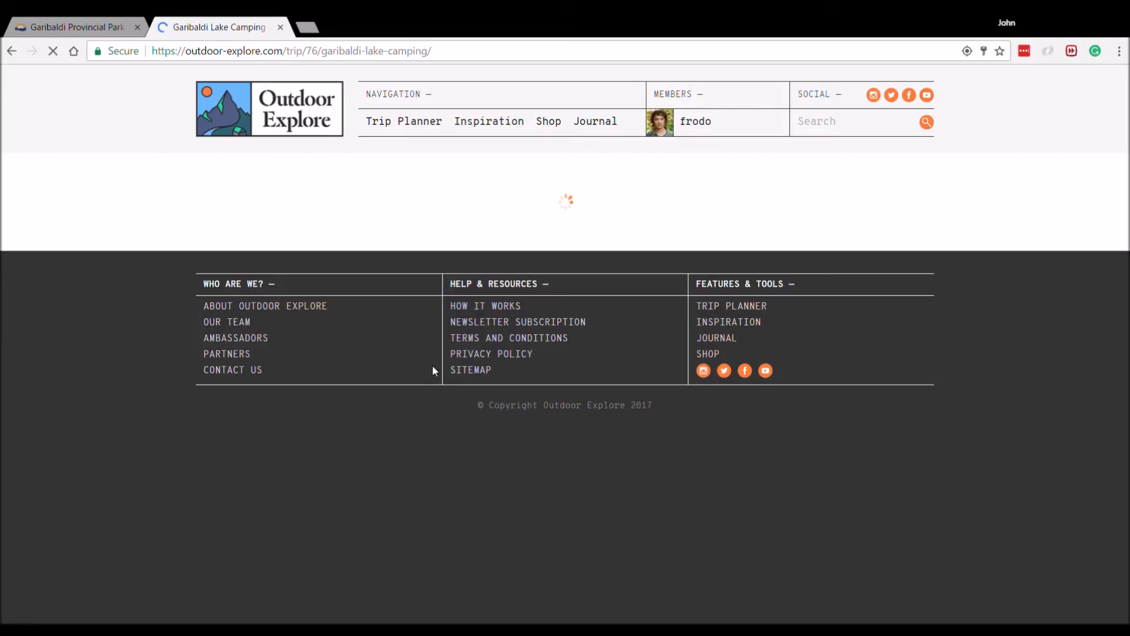
Select an emergency contact for the first team member and save it
{"action": "scroll", "coordinate": [79, 372], "scroll_direction": "down", "scroll_amount": 5}
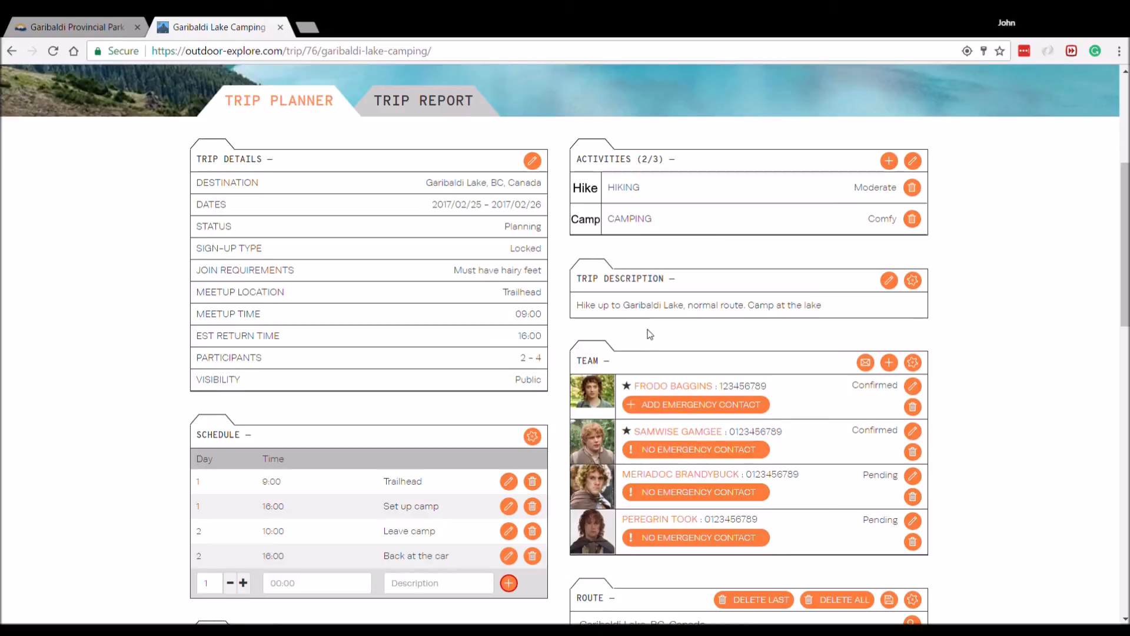
{"action": "scroll", "coordinate": [959, 356], "scroll_direction": "down", "scroll_amount": 1}
{"action": "left_click", "coordinate": [722, 335]}
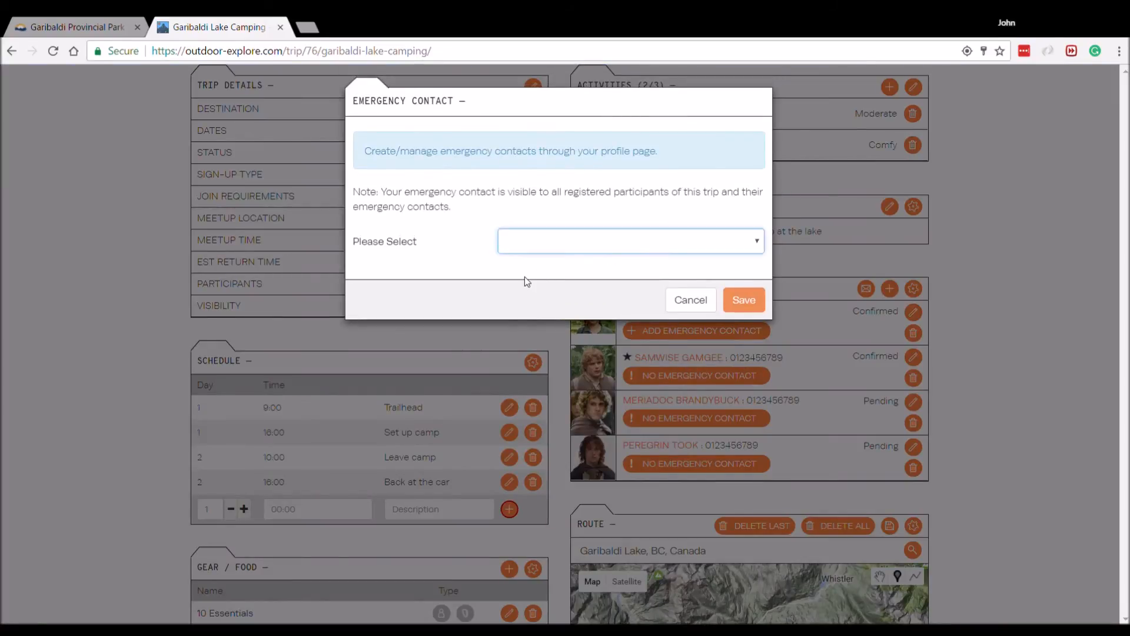
{"action": "left_click", "coordinate": [524, 276]}
{"action": "left_click", "coordinate": [745, 412]}
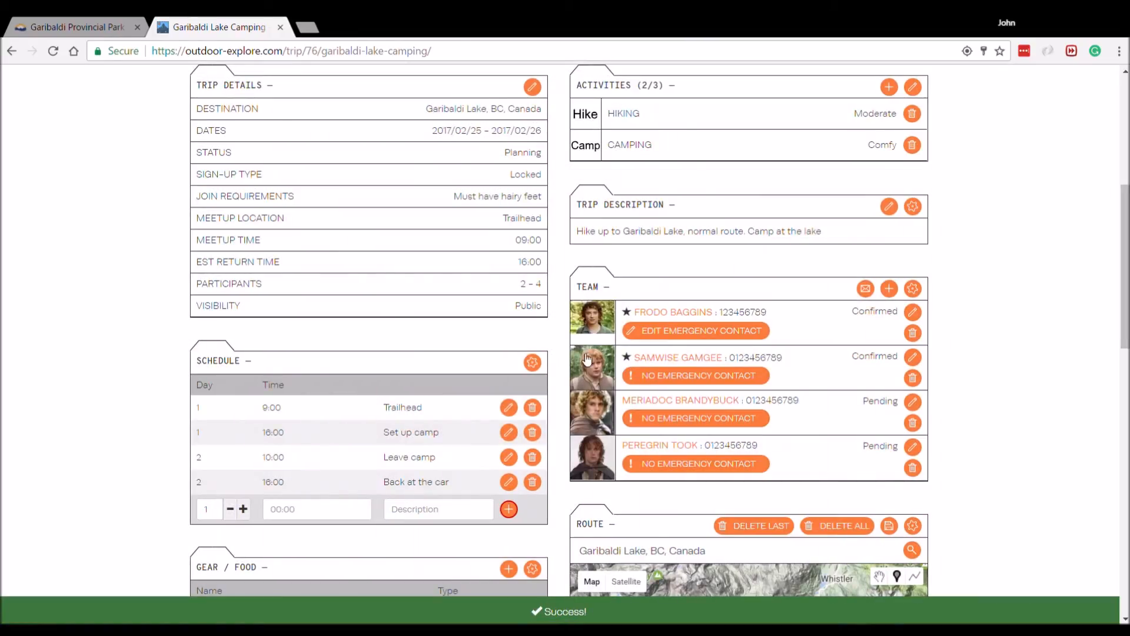
{"action": "scroll", "coordinate": [564, 349], "scroll_direction": "up", "scroll_amount": 1}
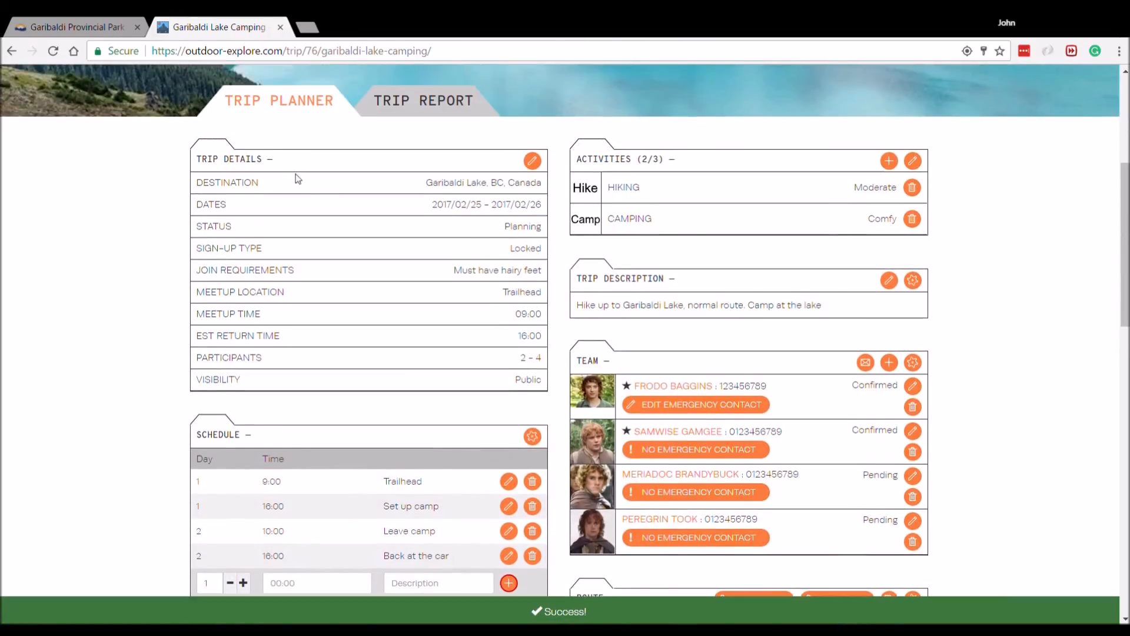
{"action": "scroll", "coordinate": [465, 258], "scroll_direction": "down", "scroll_amount": 9}
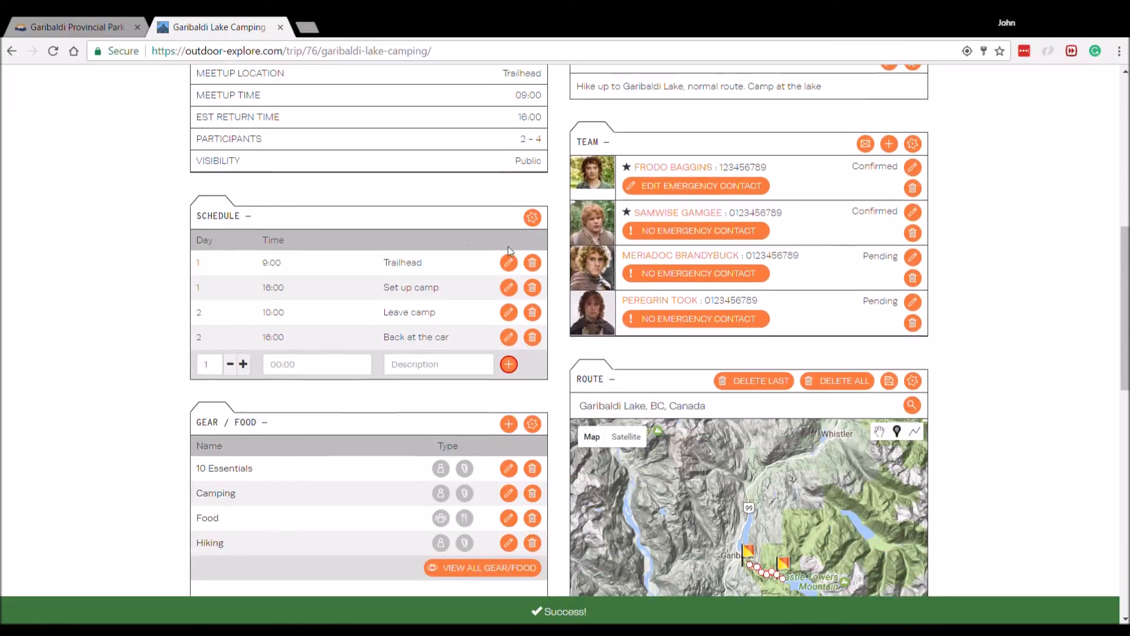
Review the whole trip plan, checking trip dates, schedule, team, gear lists, route, costs, recon images and notes
{"action": "scroll", "coordinate": [384, 243], "scroll_direction": "down", "scroll_amount": 6}
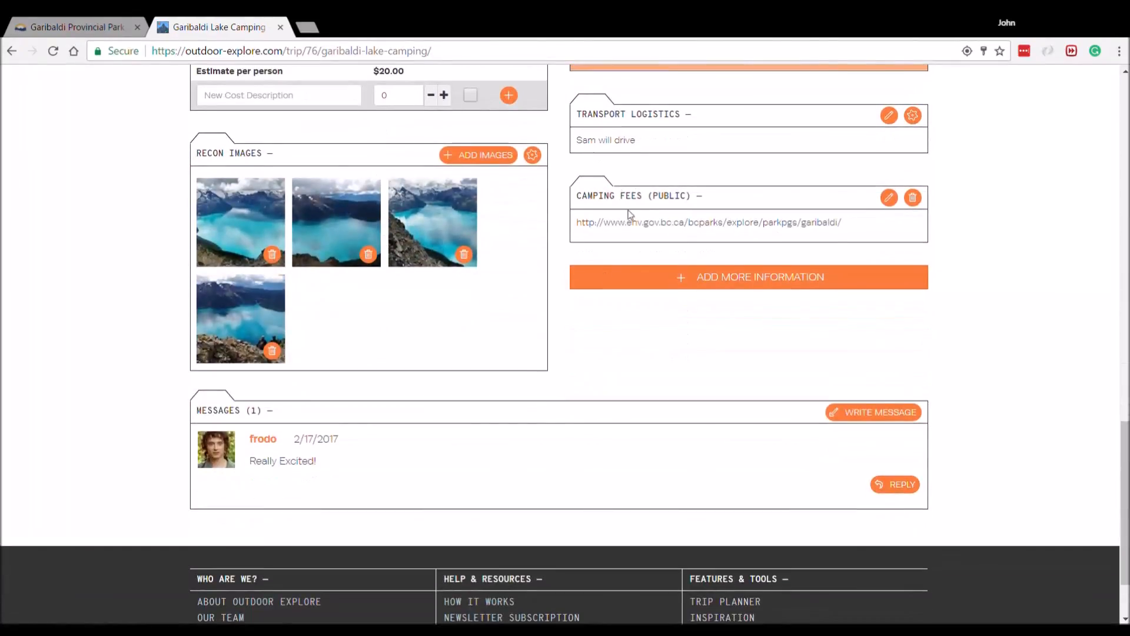
{"action": "scroll", "coordinate": [252, 361], "scroll_direction": "up", "scroll_amount": 8}
{"action": "scroll", "coordinate": [252, 360], "scroll_direction": "up", "scroll_amount": 7}
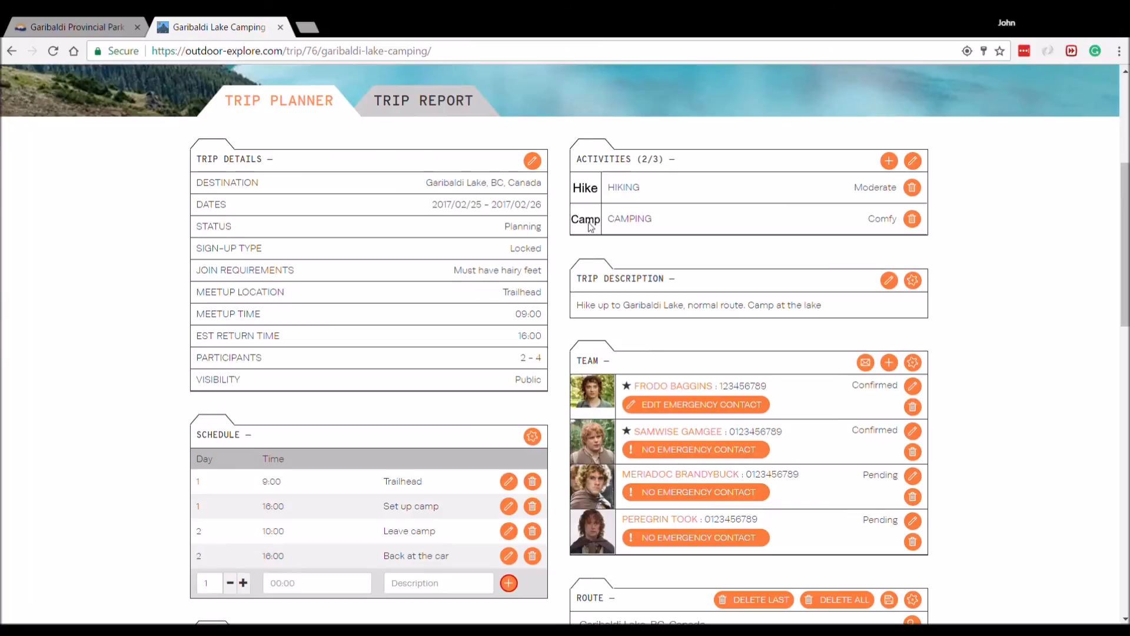
{"action": "scroll", "coordinate": [412, 348], "scroll_direction": "down", "scroll_amount": 2}
{"action": "scroll", "coordinate": [378, 337], "scroll_direction": "down", "scroll_amount": 2}
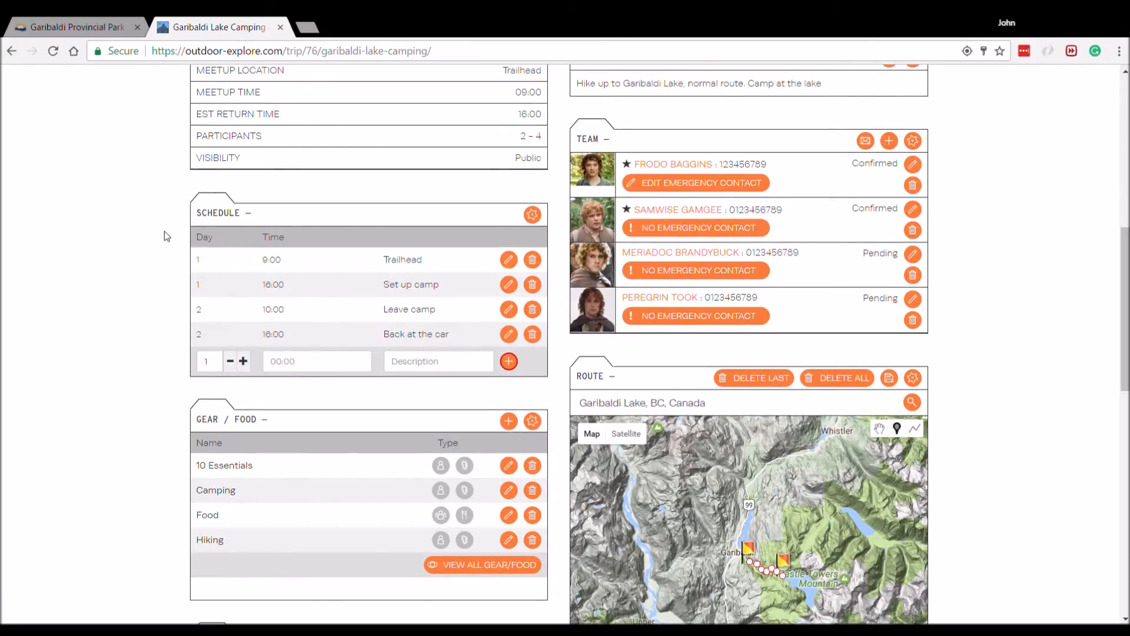
{"action": "scroll", "coordinate": [511, 225], "scroll_direction": "up", "scroll_amount": 2}
{"action": "left_click_drag", "start_coordinate": [514, 269], "coordinate": [545, 264]}
{"action": "left_click_drag", "start_coordinate": [493, 130], "coordinate": [542, 148]}
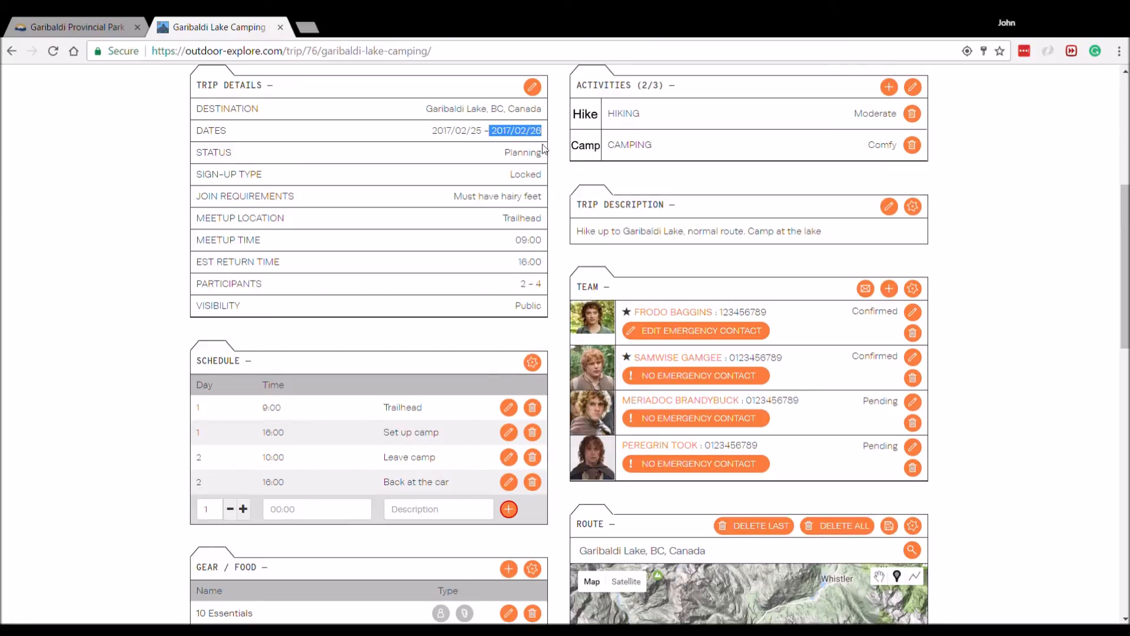
{"action": "left_click", "coordinate": [165, 427]}
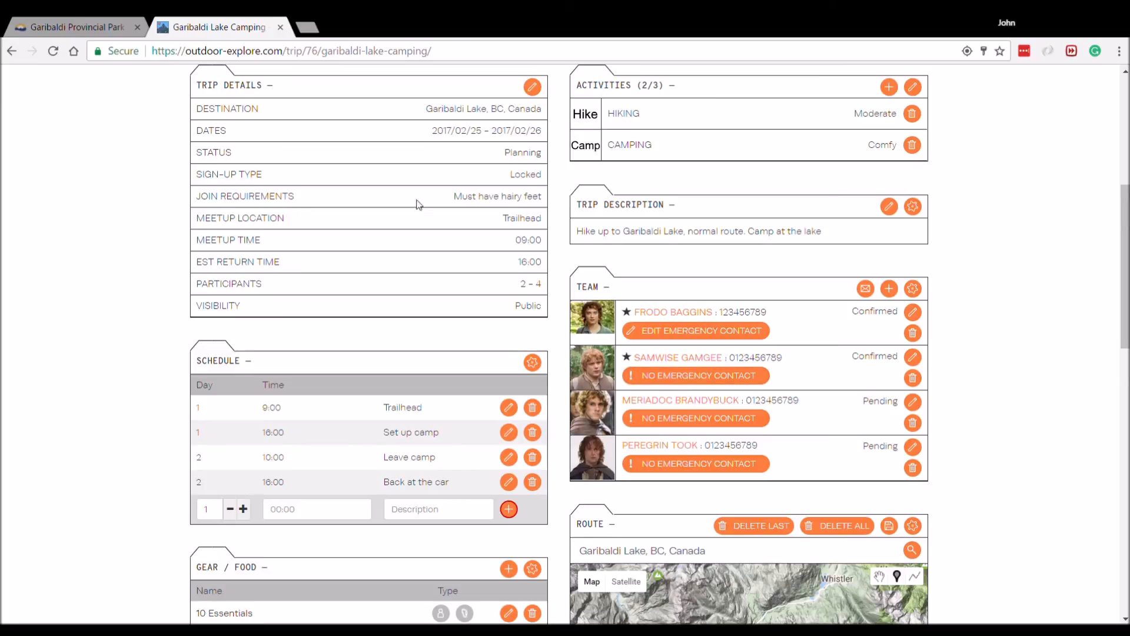
{"action": "scroll", "coordinate": [418, 204], "scroll_direction": "down", "scroll_amount": 3}
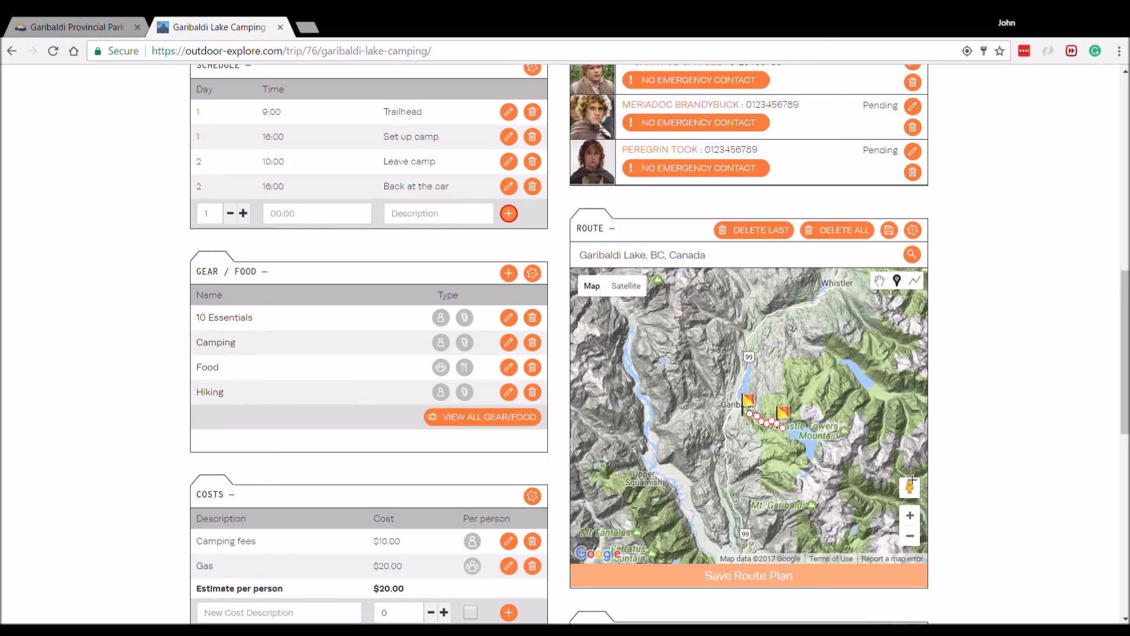
{"action": "scroll", "coordinate": [97, 391], "scroll_direction": "down", "scroll_amount": 4}
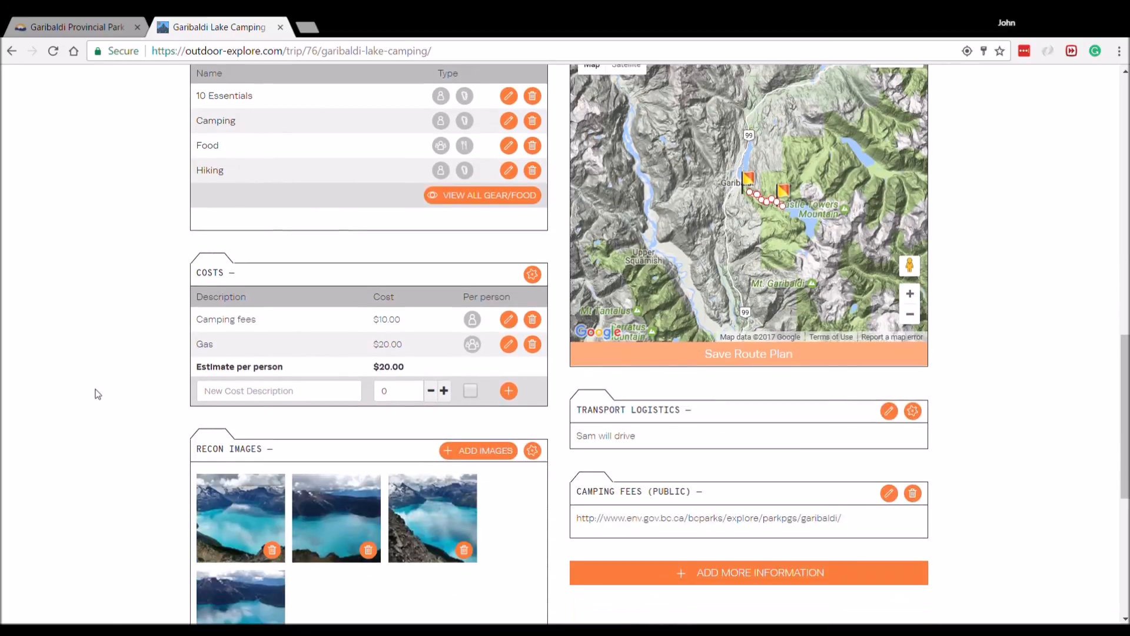
Email all team members with the subject "Emergency contacts" and the message "Please add!"
{"action": "scroll", "coordinate": [100, 394], "scroll_direction": "up", "scroll_amount": 11}
{"action": "scroll", "coordinate": [634, 496], "scroll_direction": "down", "scroll_amount": 4}
{"action": "scroll", "coordinate": [813, 404], "scroll_direction": "down", "scroll_amount": 1}
{"action": "left_click", "coordinate": [867, 290]}
{"action": "left_click", "coordinate": [618, 151]}
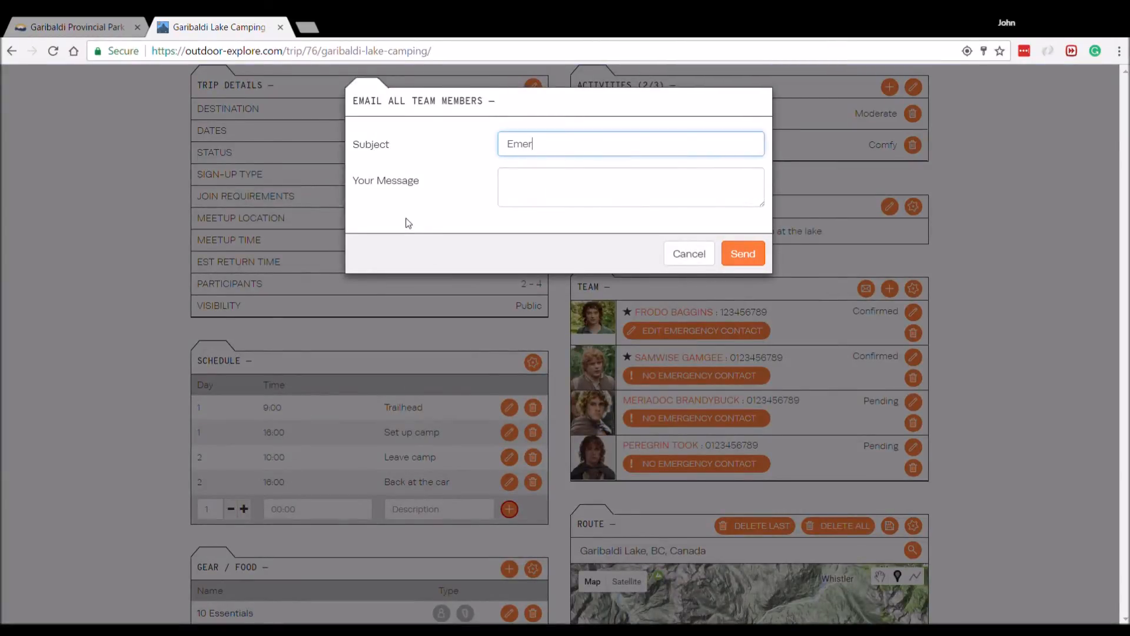
{"action": "key", "text": "Tab"}
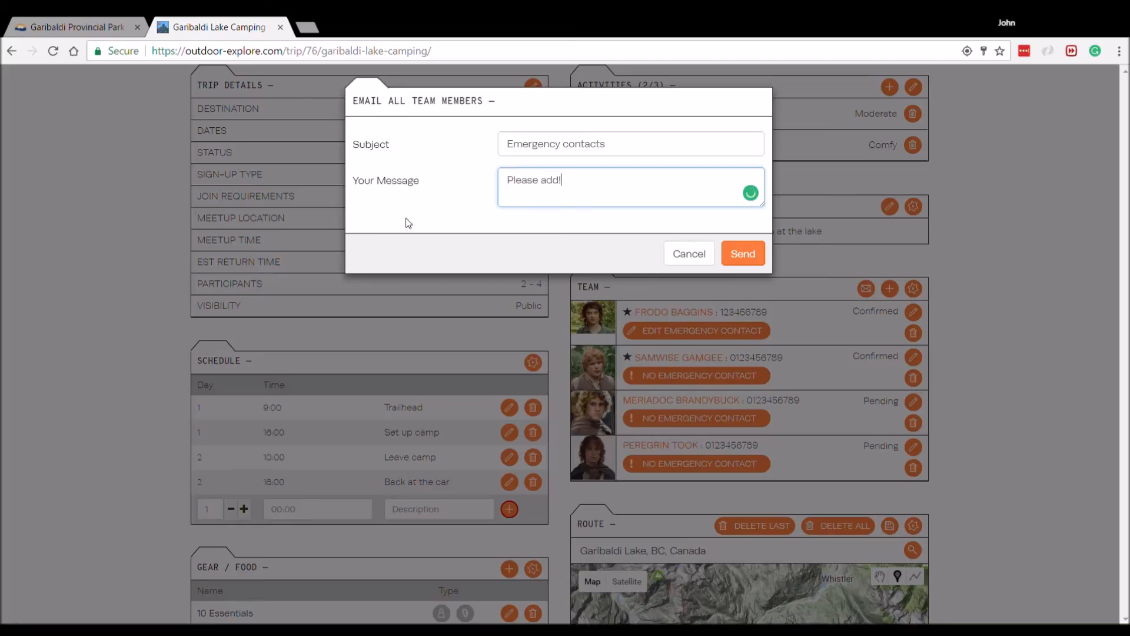
{"action": "left_click", "coordinate": [743, 253]}
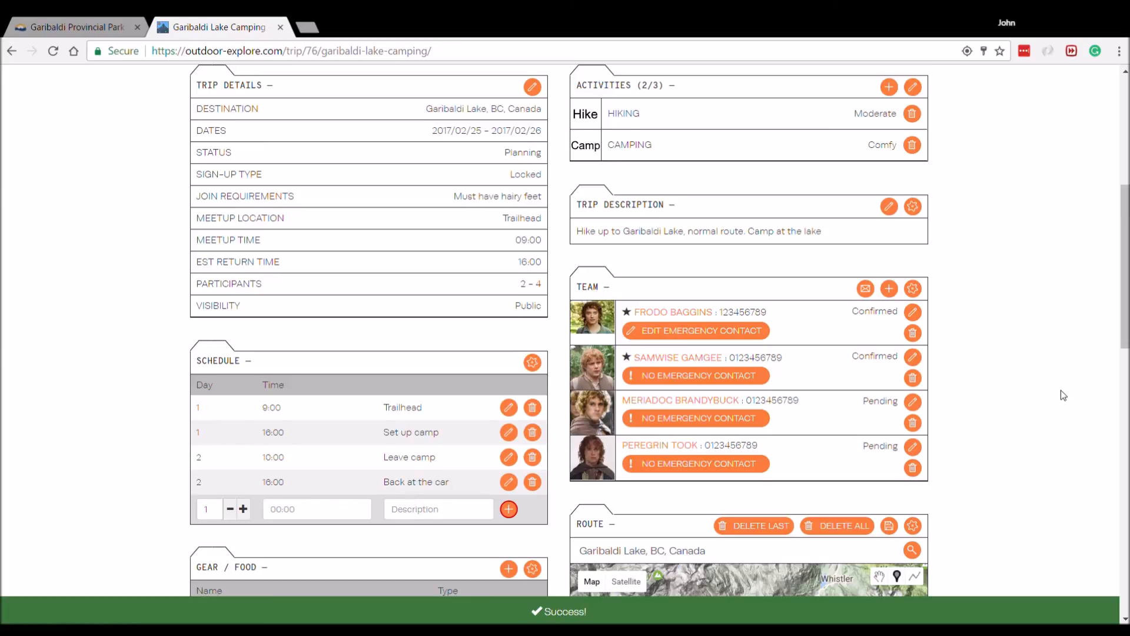
Add another private sticky note to the trip plan and exit its editing with the title and message left blank
{"action": "scroll", "coordinate": [1064, 385], "scroll_direction": "up", "scroll_amount": 5}
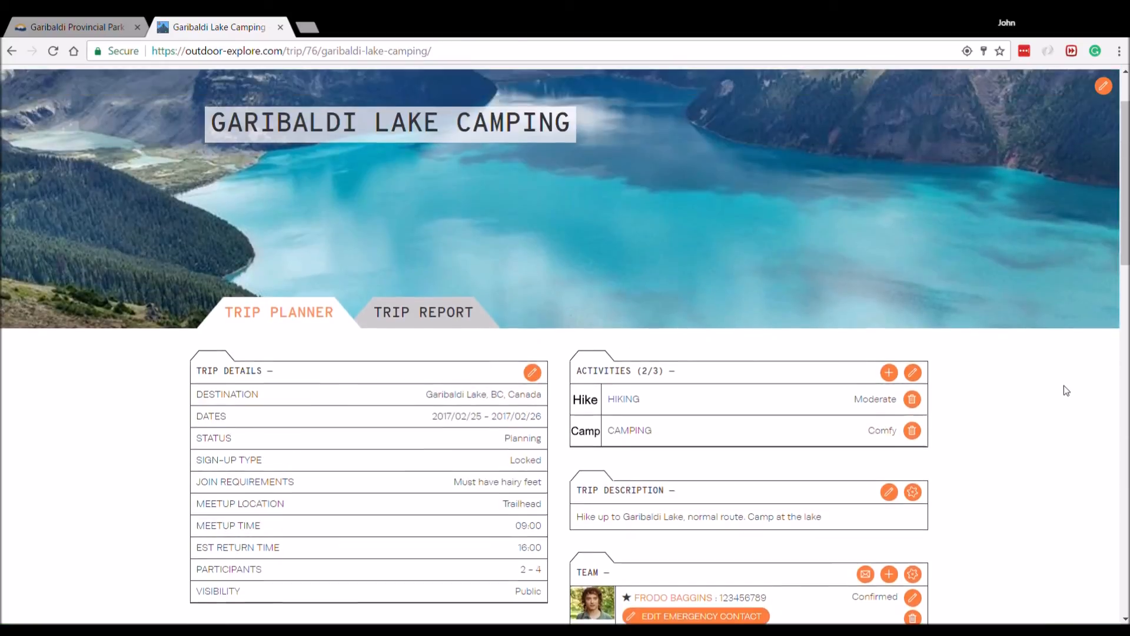
{"action": "scroll", "coordinate": [160, 409], "scroll_direction": "down", "scroll_amount": 13}
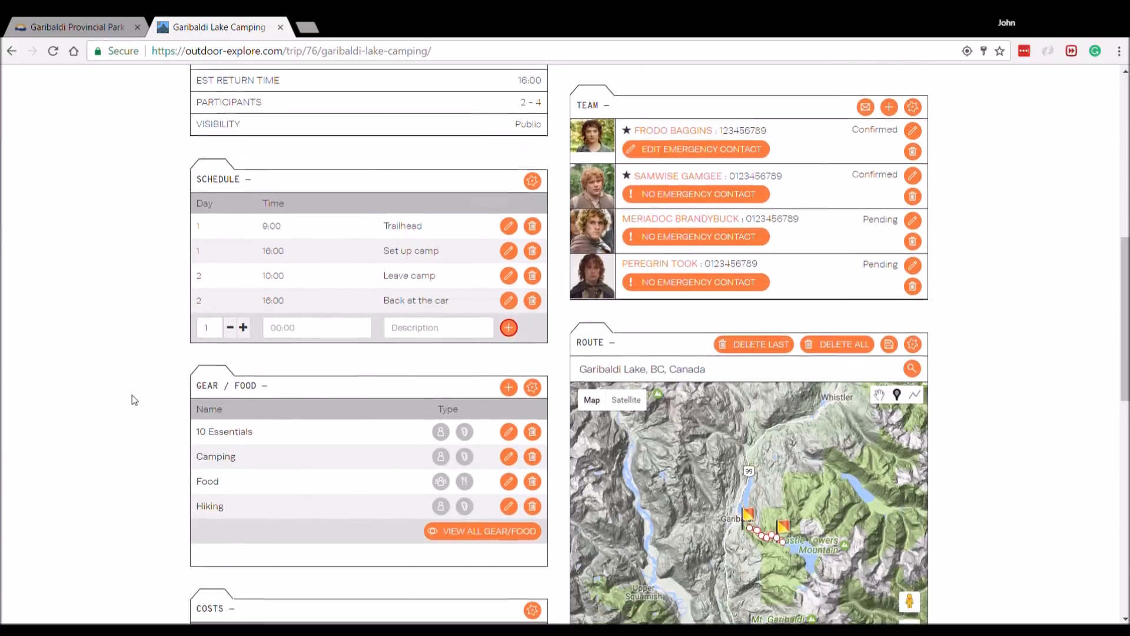
{"action": "scroll", "coordinate": [134, 400], "scroll_direction": "down", "scroll_amount": 1}
{"action": "scroll", "coordinate": [134, 401], "scroll_direction": "down", "scroll_amount": 6}
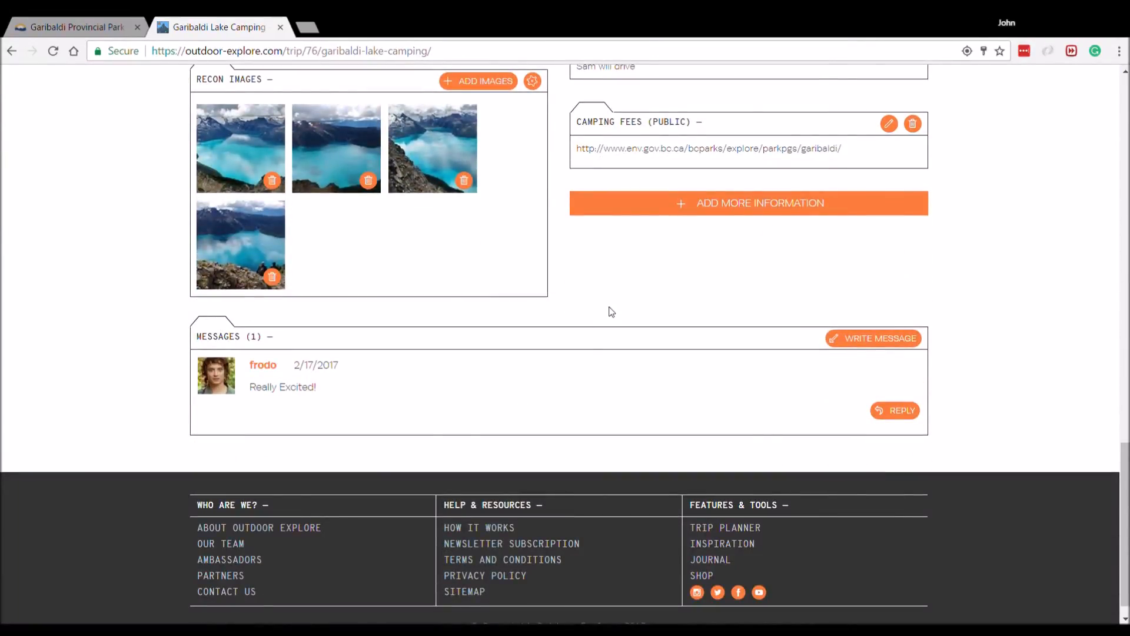
{"action": "left_click", "coordinate": [663, 203]}
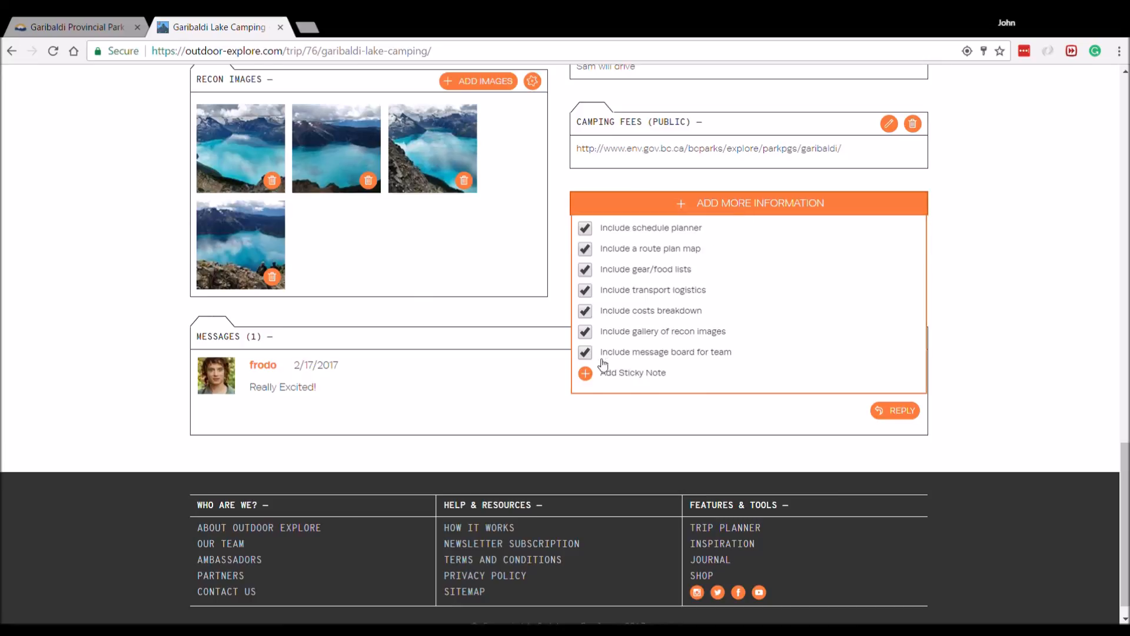
{"action": "left_click", "coordinate": [625, 373]}
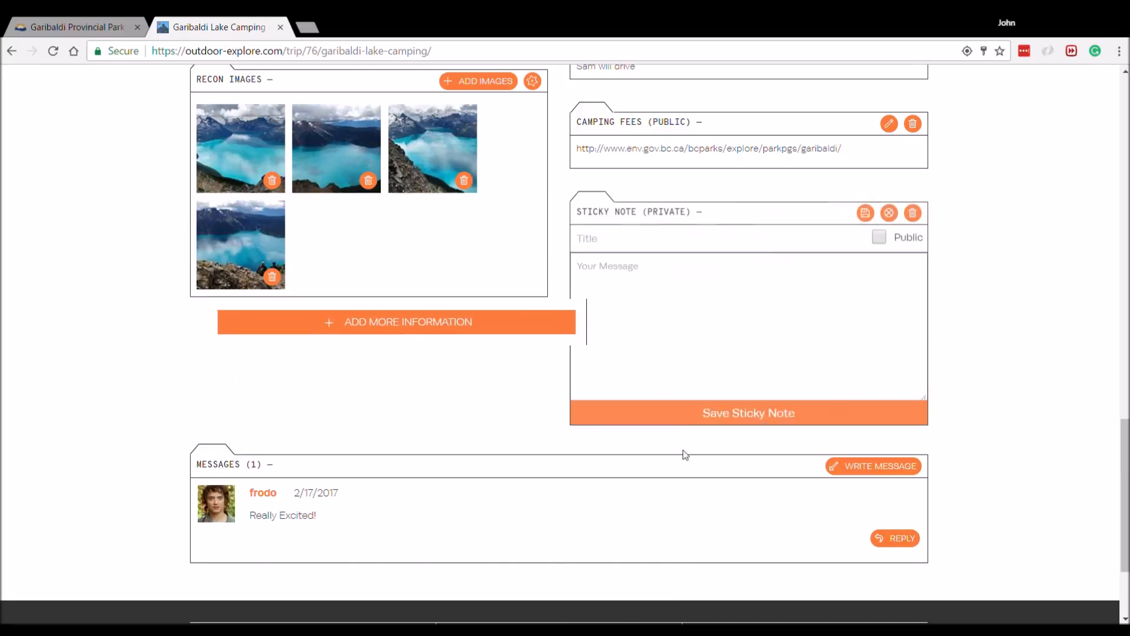
{"action": "left_click", "coordinate": [889, 212]}
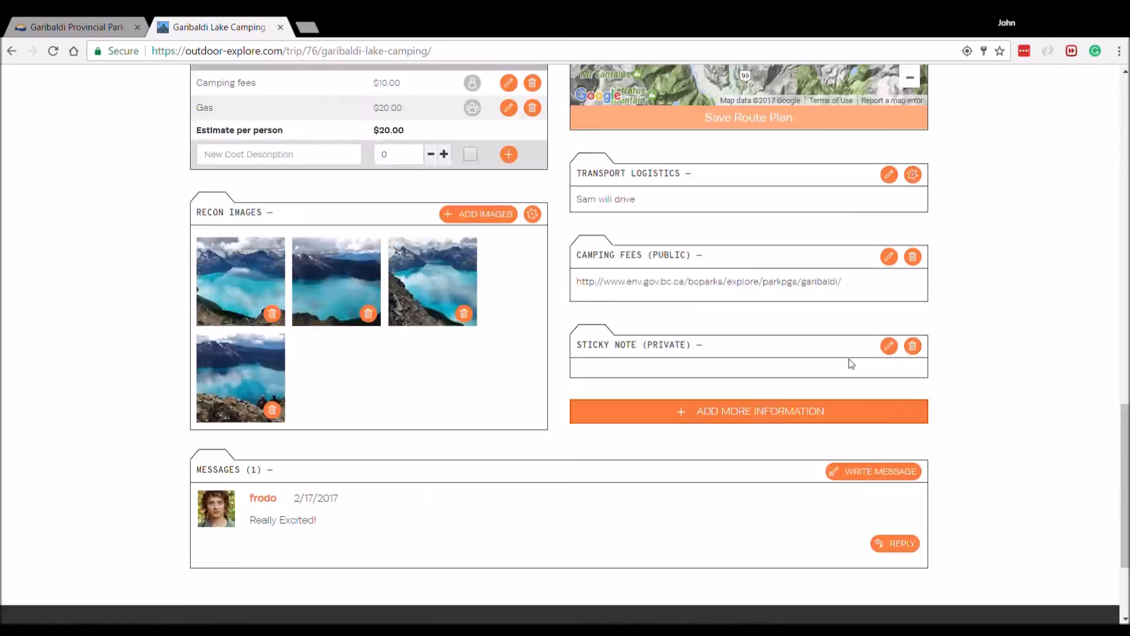
View the trip report page with its details, summary, stories, gallery and map, and return to the trip planner
{"action": "scroll", "coordinate": [352, 401], "scroll_direction": "up", "scroll_amount": 20}
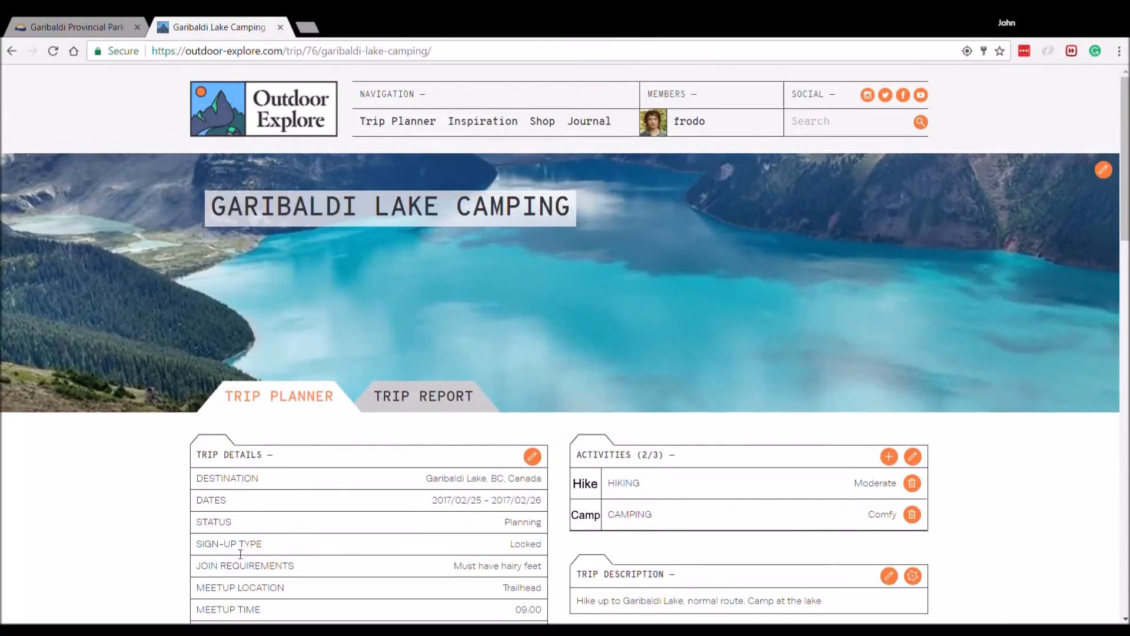
{"action": "left_click", "coordinate": [412, 397]}
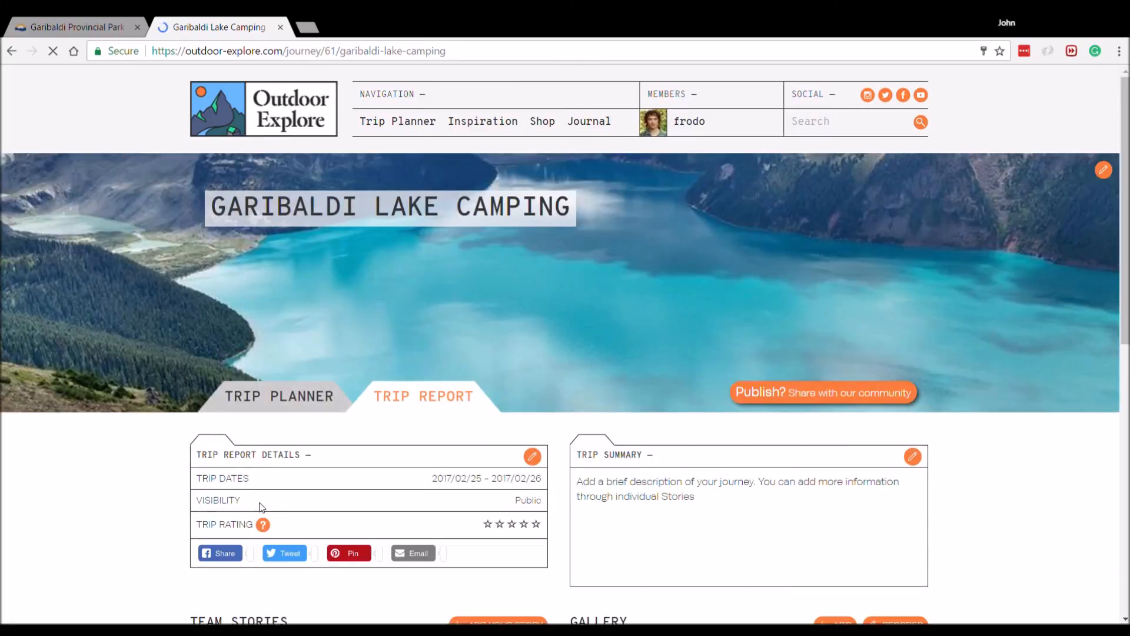
{"action": "scroll", "coordinate": [203, 387], "scroll_direction": "down", "scroll_amount": 5}
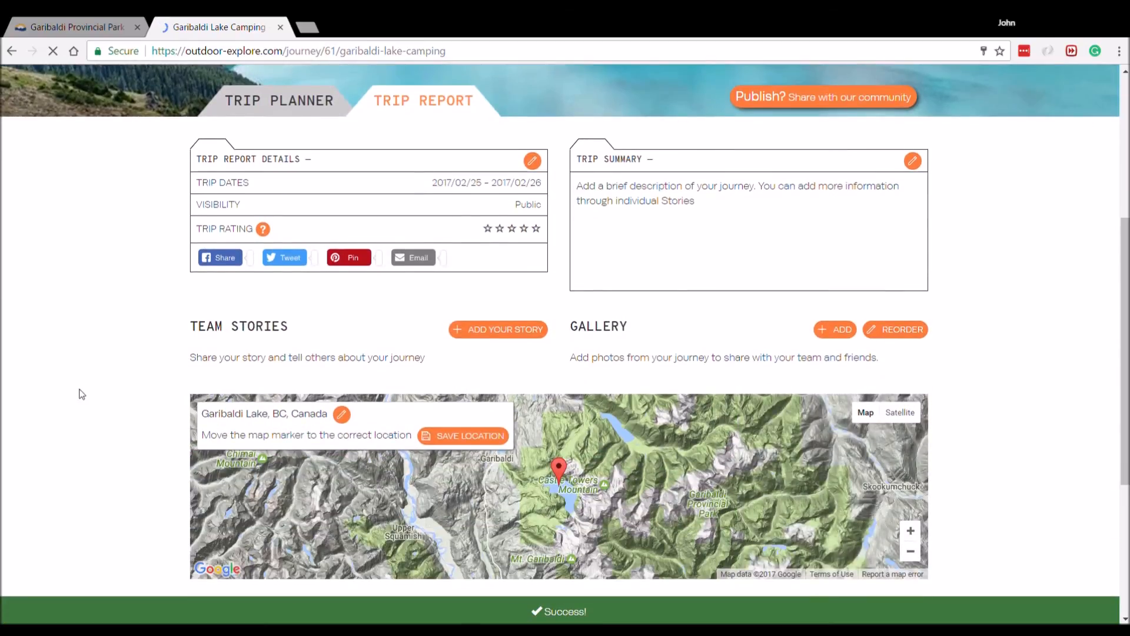
{"action": "scroll", "coordinate": [153, 472], "scroll_direction": "up", "scroll_amount": 5}
{"action": "left_click", "coordinate": [275, 405]}
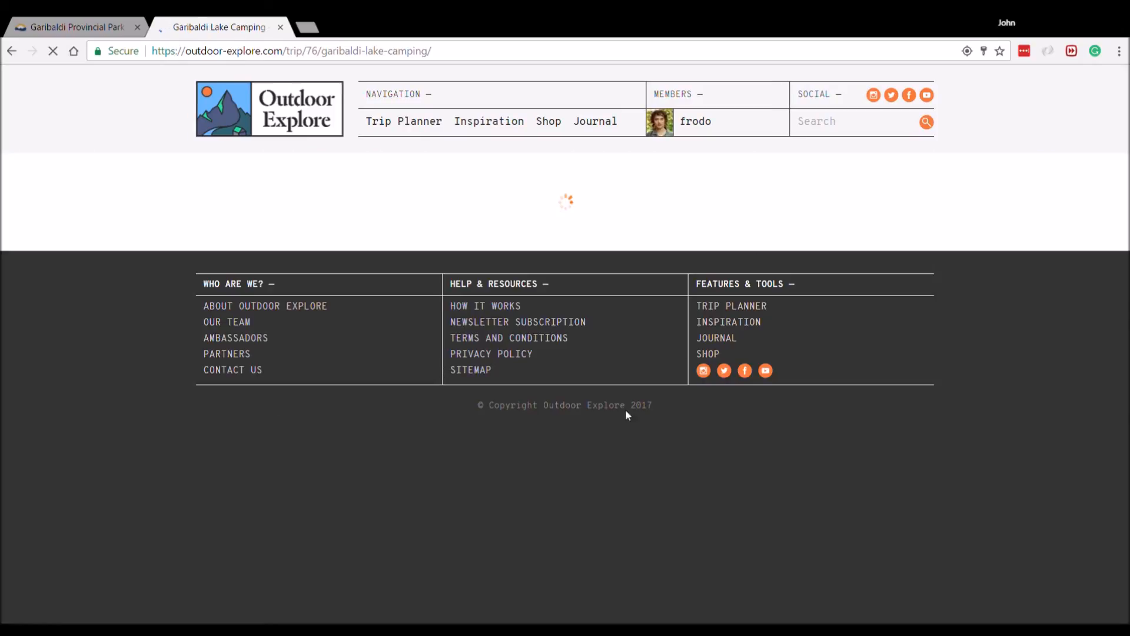